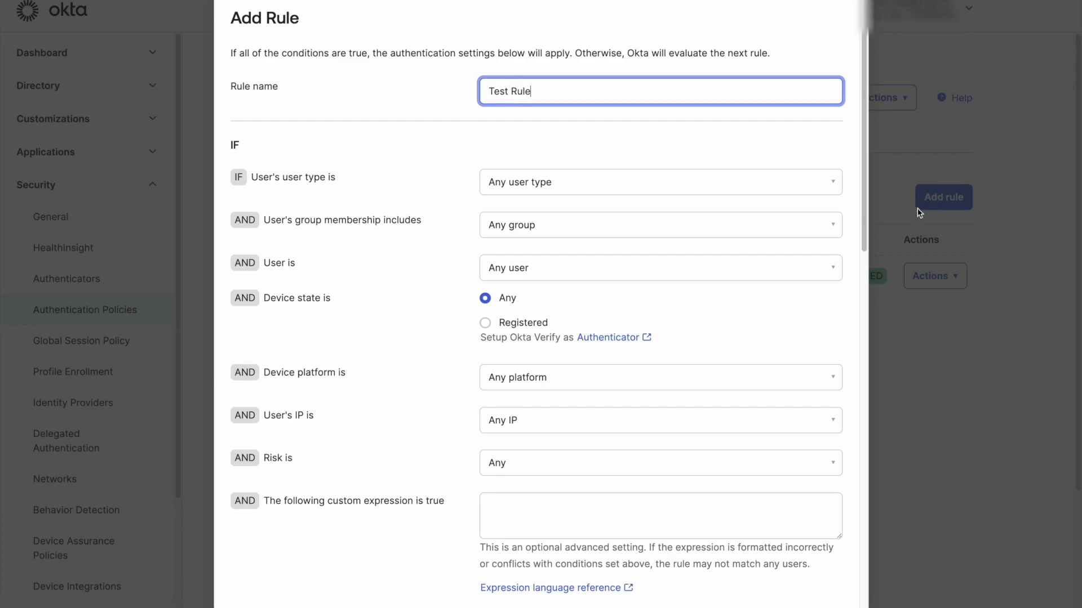
# - Try limiting the user type condition to One of the following user types, and restore it to Any user type
pyautogui.click(562, 186)
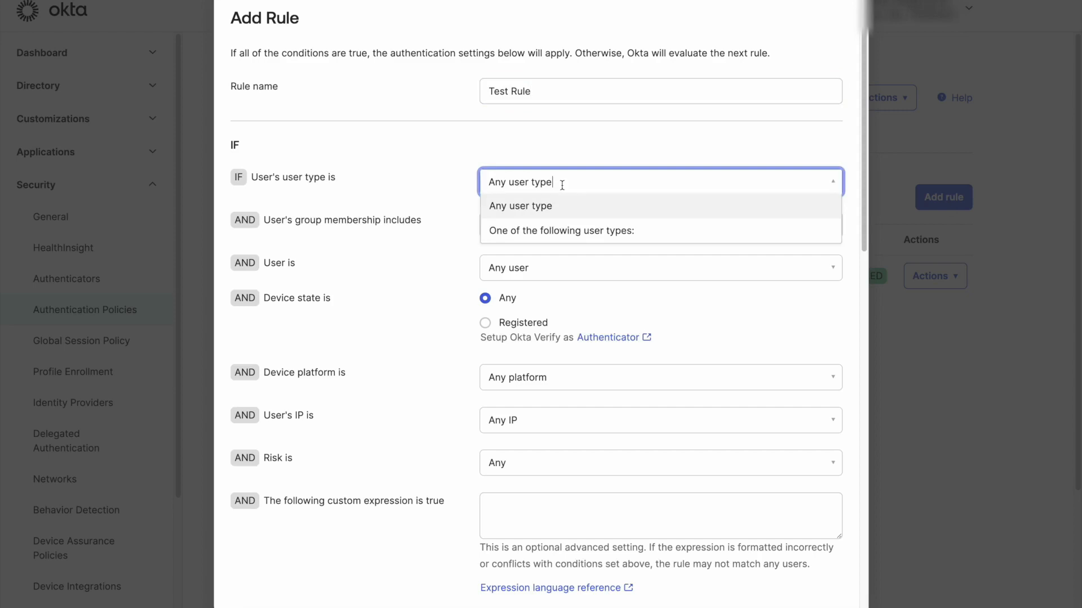
pyautogui.click(586, 228)
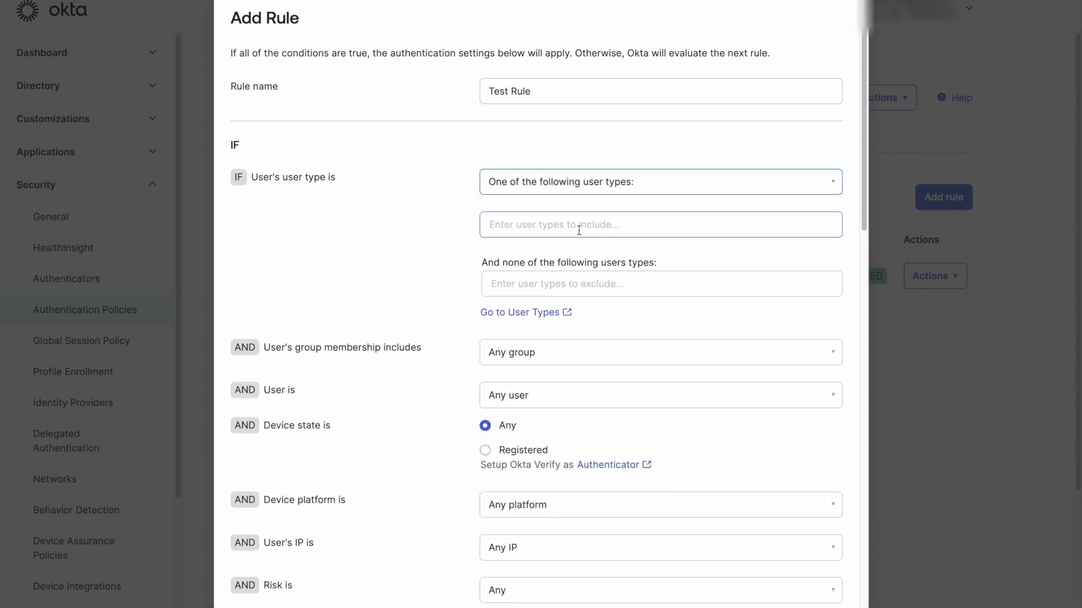
pyautogui.click(578, 230)
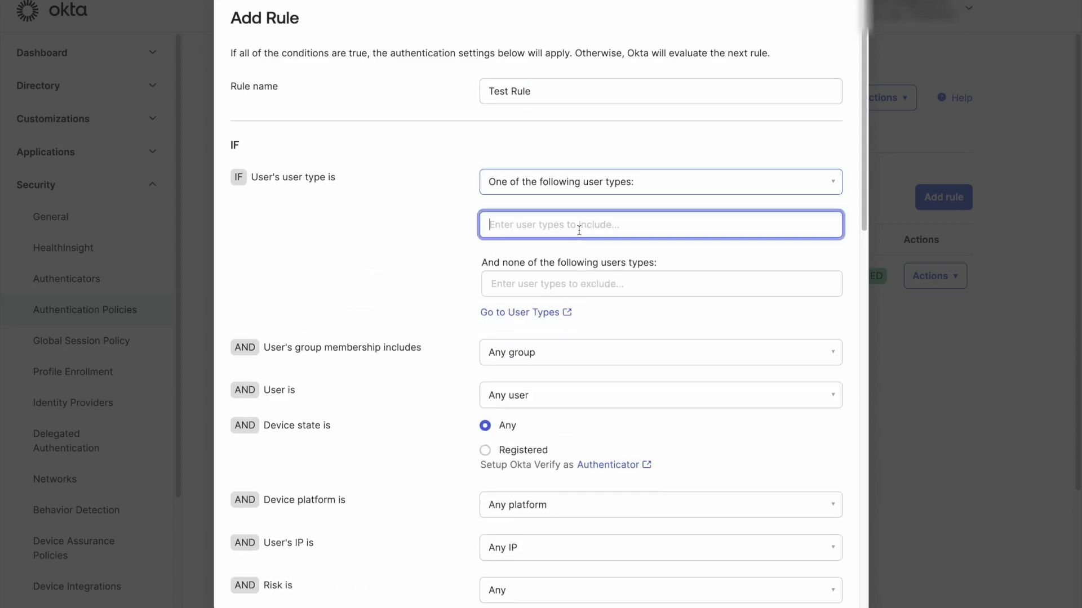
pyautogui.click(419, 255)
pyautogui.click(556, 187)
pyautogui.click(544, 206)
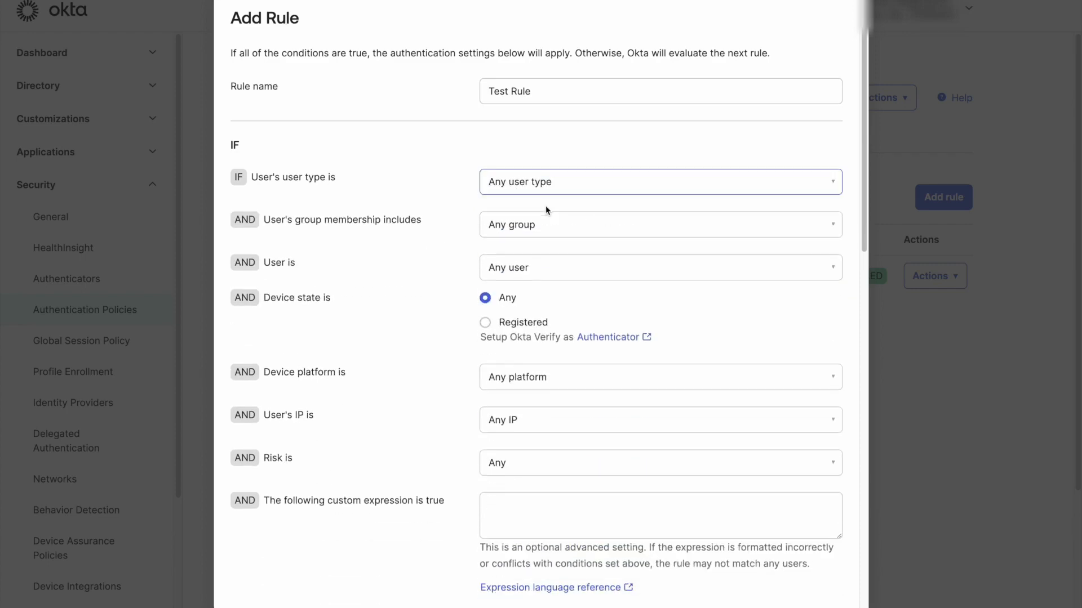
# - Try limiting group membership to At least one of the following groups, and restore the condition to Any group
pyautogui.click(567, 224)
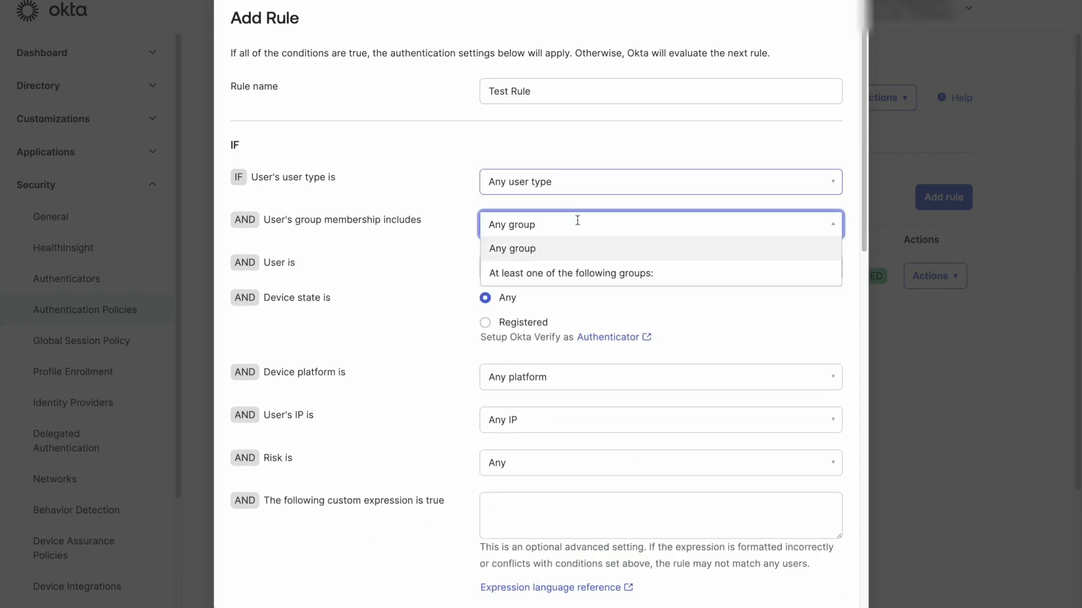
pyautogui.click(600, 273)
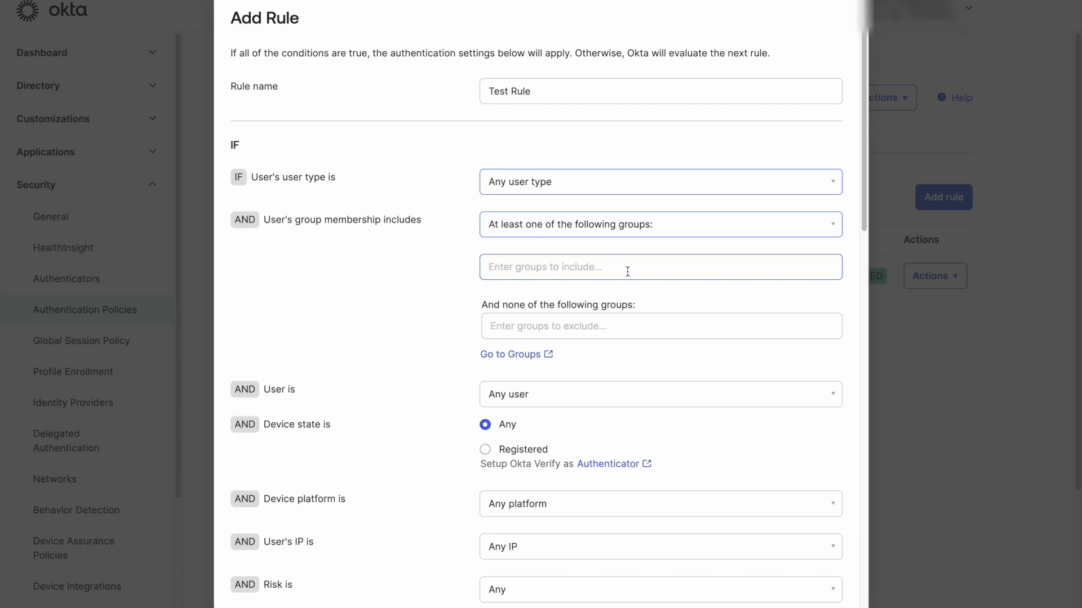
pyautogui.click(627, 272)
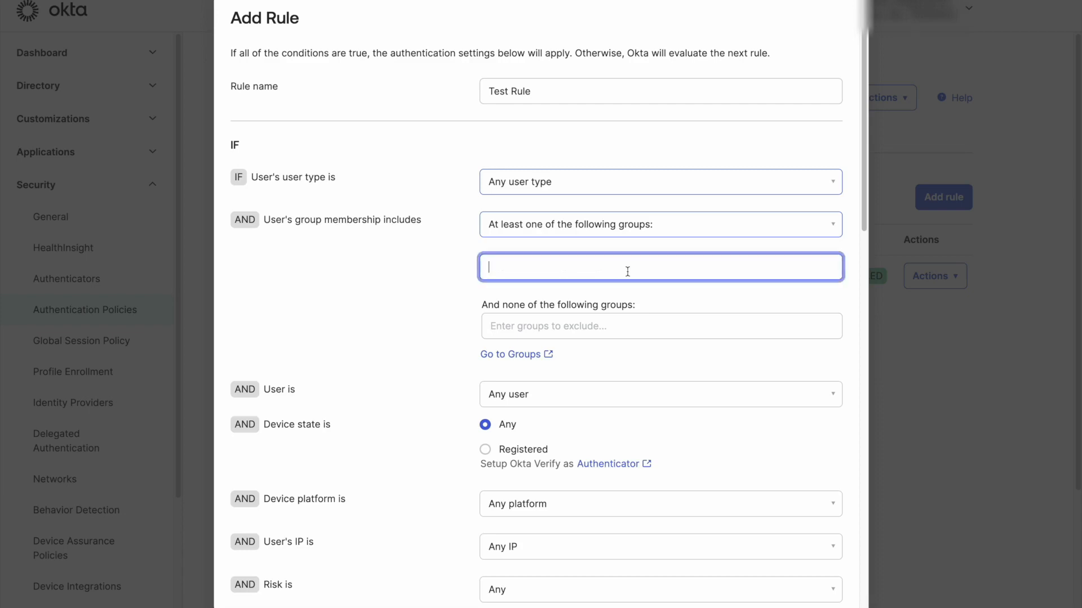
pyautogui.click(588, 330)
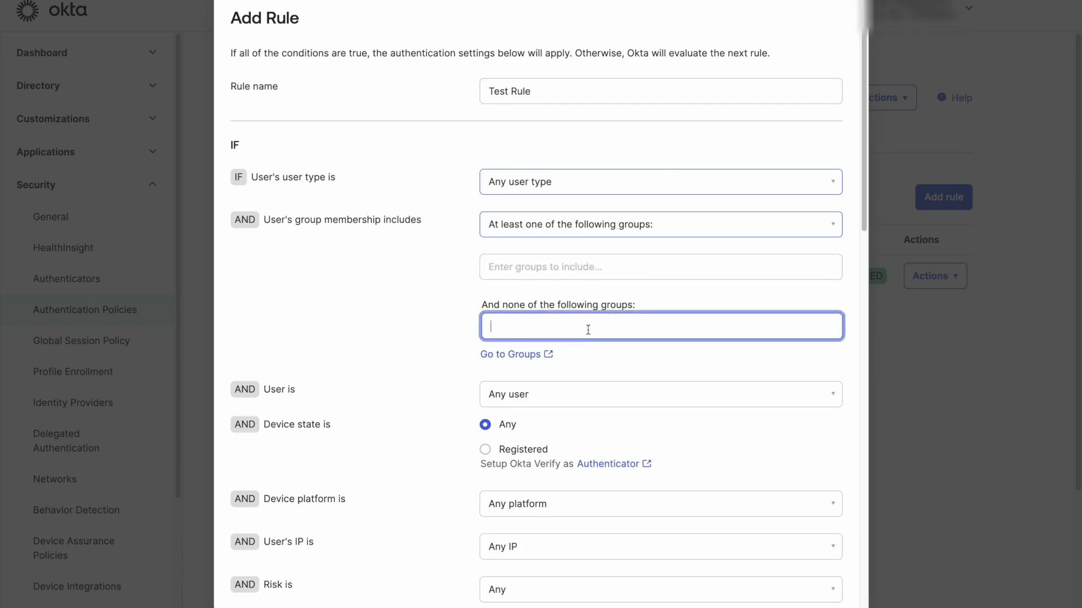
pyautogui.click(604, 232)
pyautogui.click(589, 248)
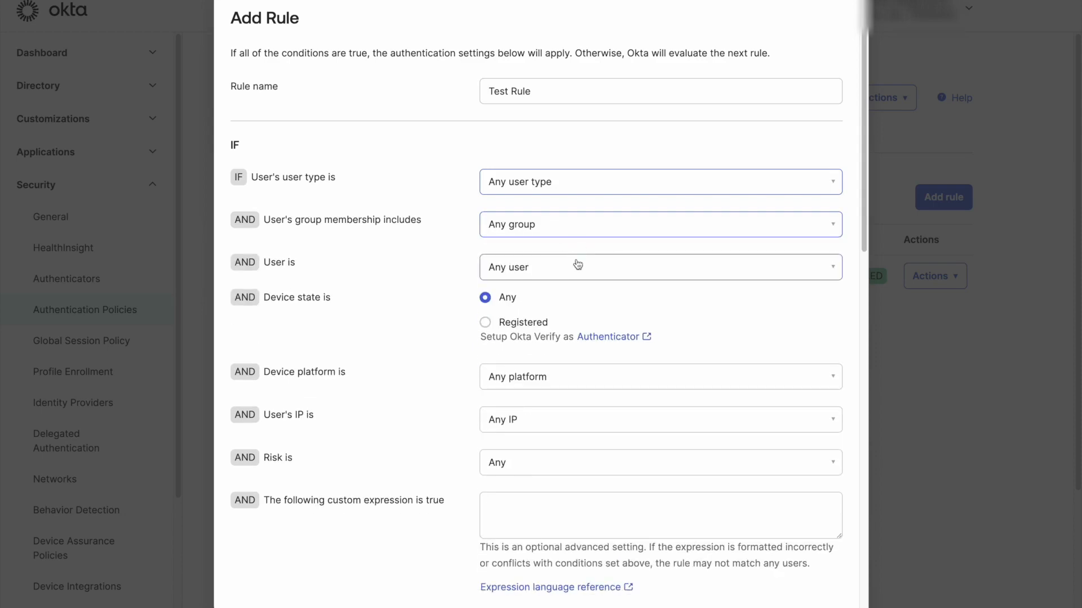
# - Try limiting the user condition to At least one of the following users, and restore it to Any user
pyautogui.click(592, 267)
pyautogui.click(637, 316)
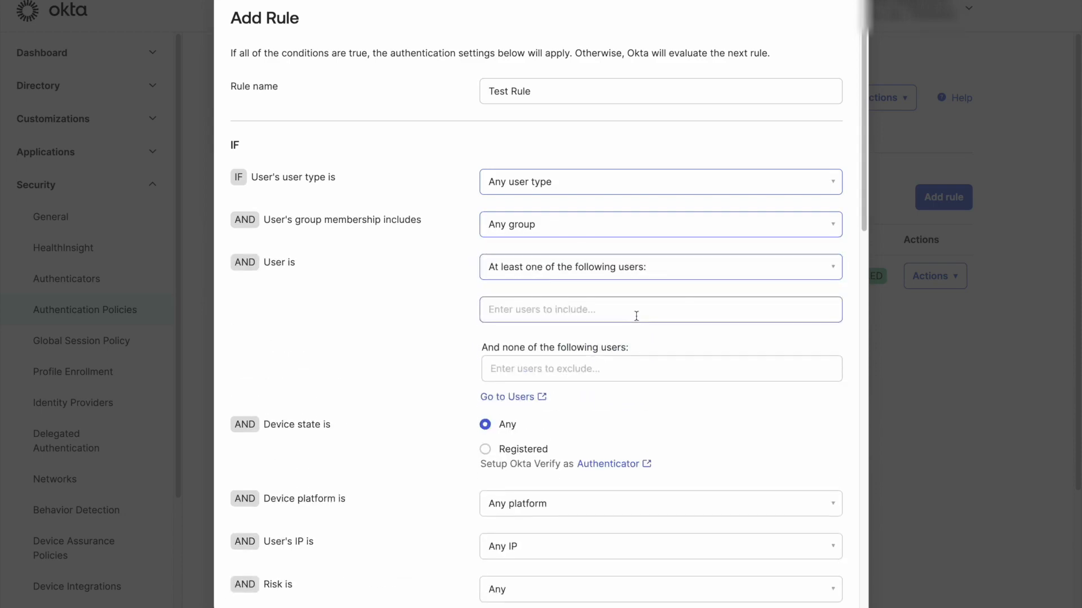
pyautogui.click(594, 317)
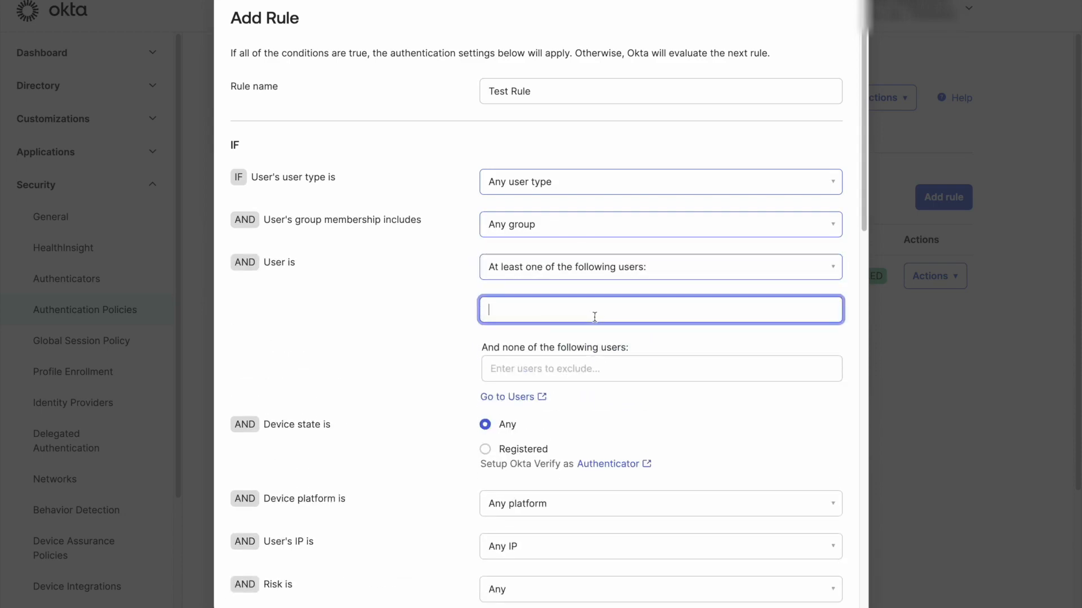
pyautogui.click(614, 367)
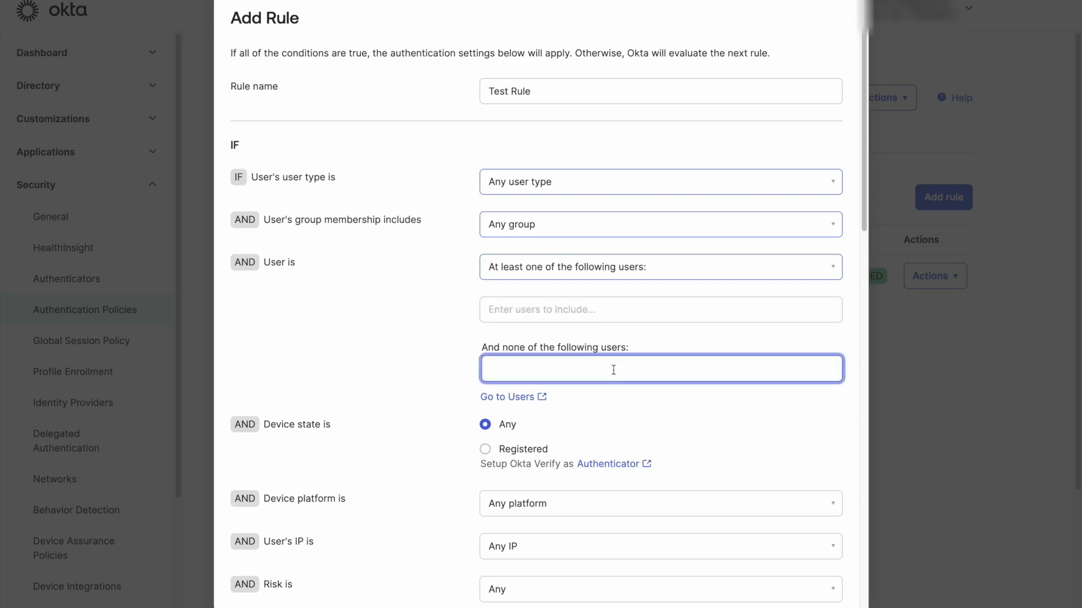
pyautogui.click(629, 278)
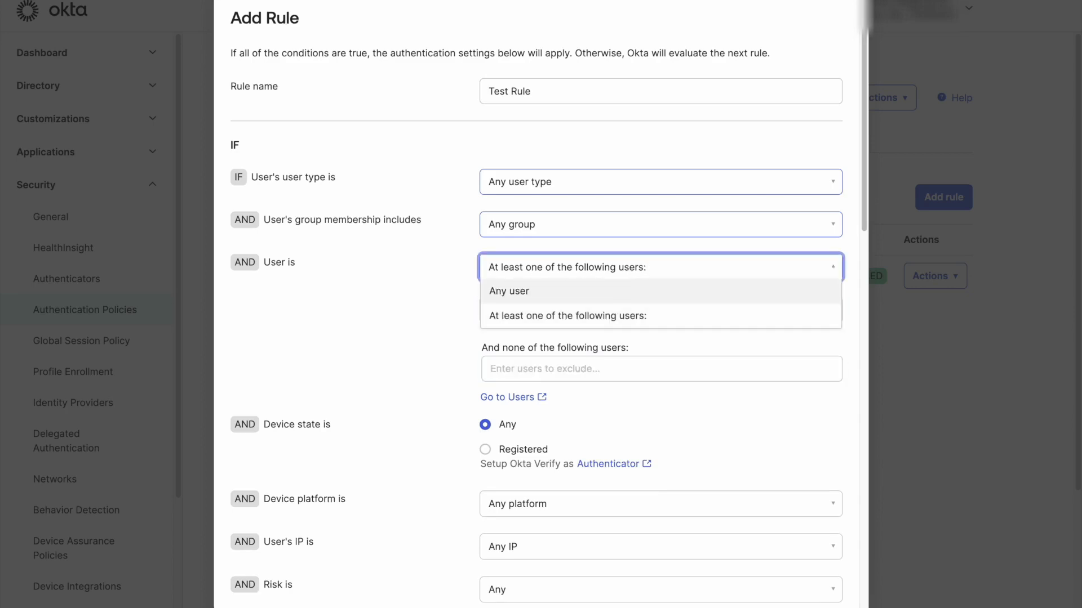
pyautogui.click(615, 291)
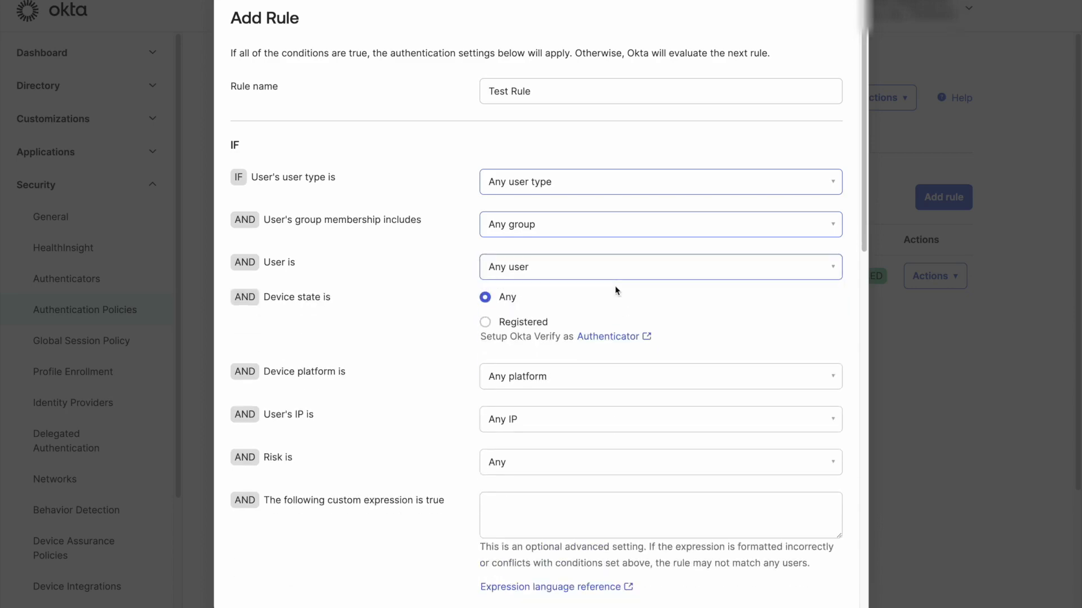
# - Try requiring a Registered device with Managed device management, and restore the device state to Any
pyautogui.click(487, 326)
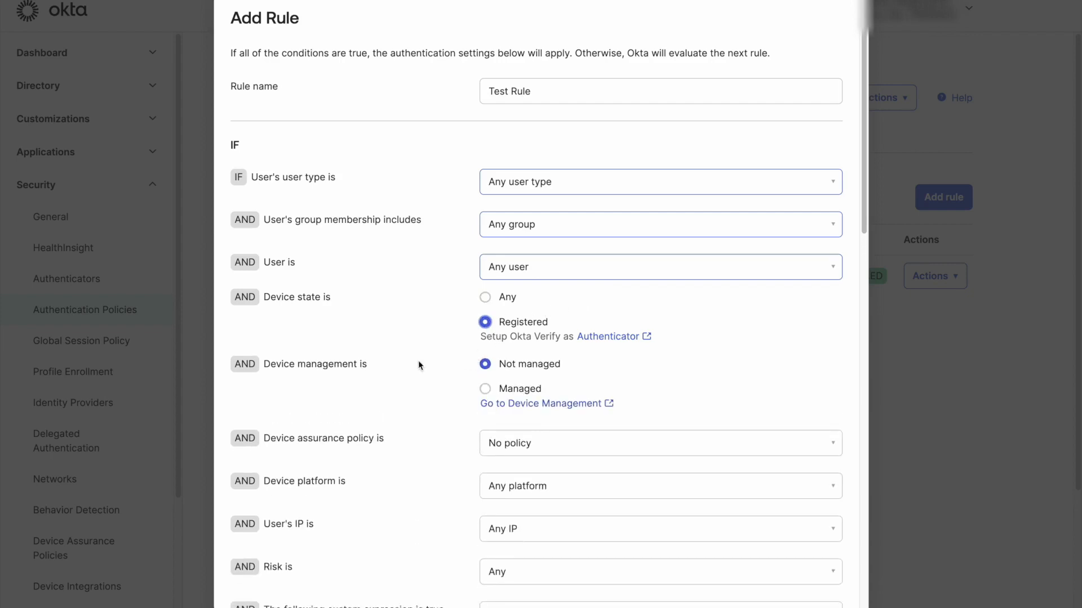
pyautogui.click(488, 391)
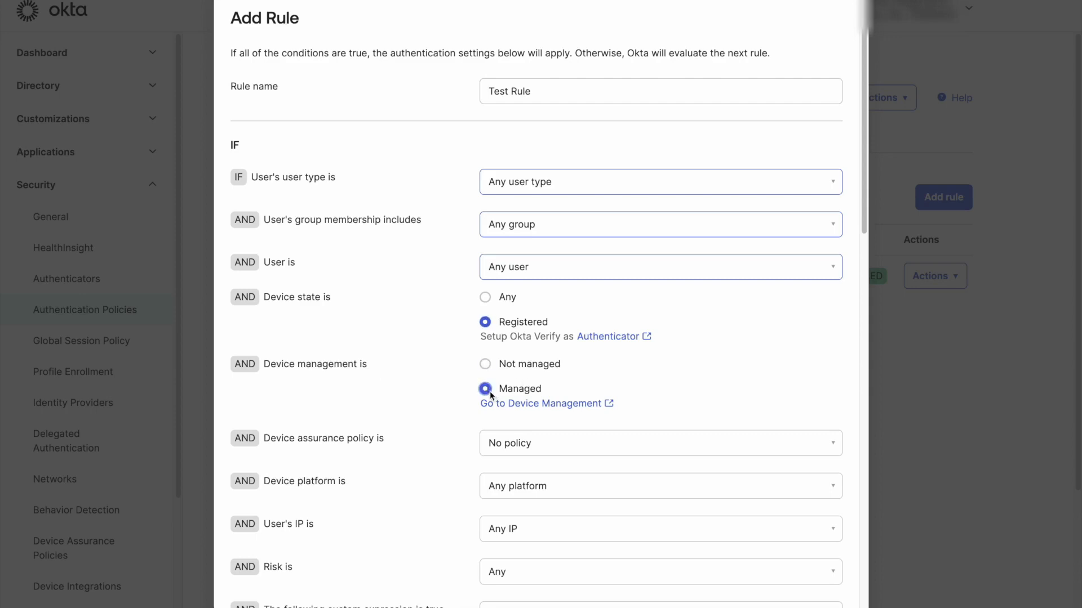
pyautogui.click(486, 298)
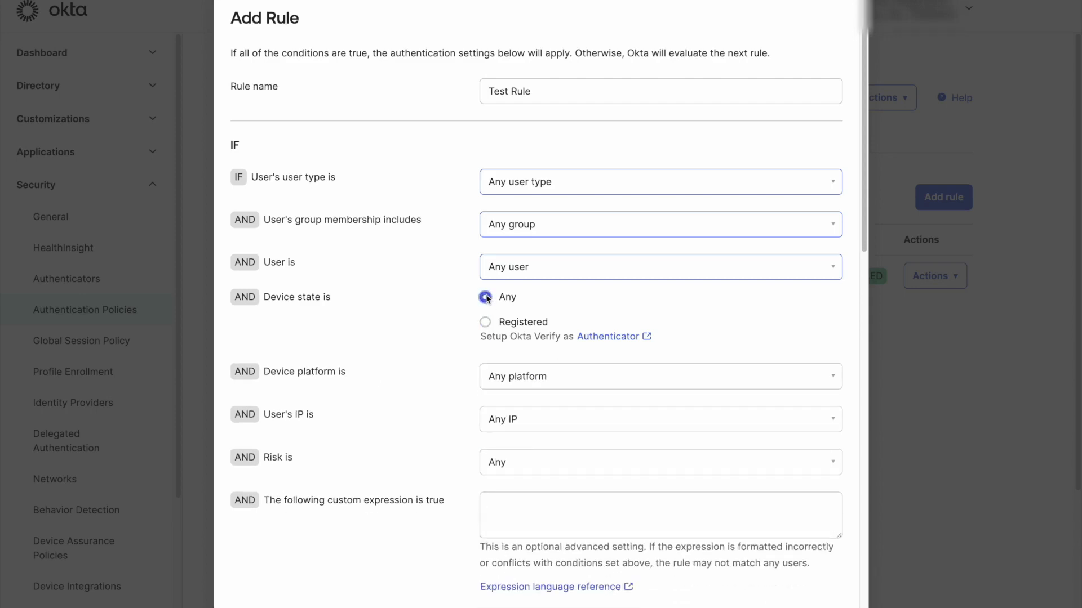
# - Try limiting the device platform to One of the following platforms, review the platform choices, and restore Any platform
pyautogui.click(580, 377)
pyautogui.click(614, 422)
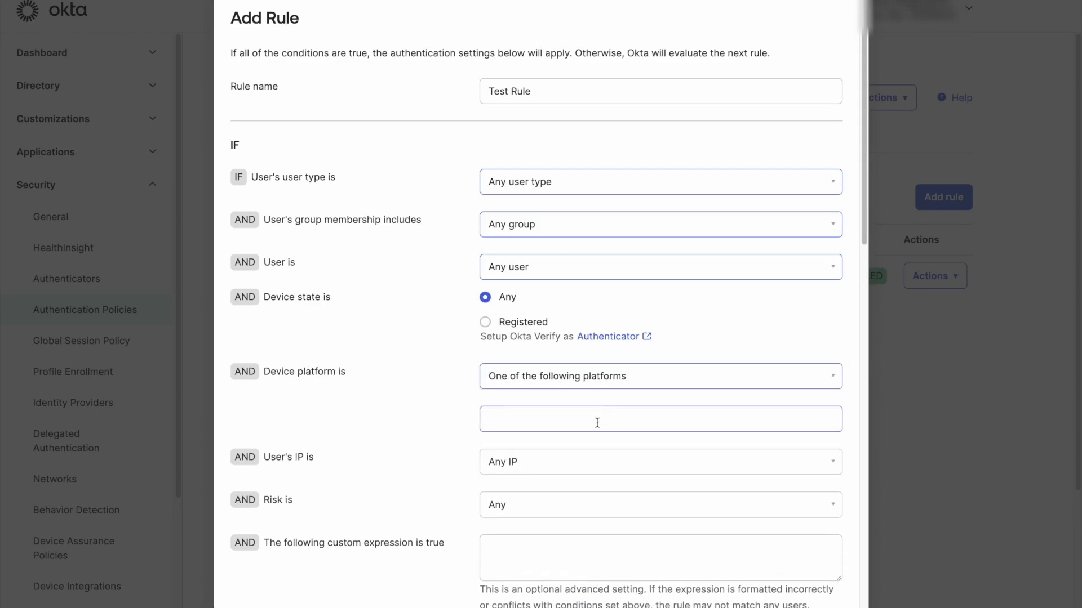
pyautogui.click(590, 424)
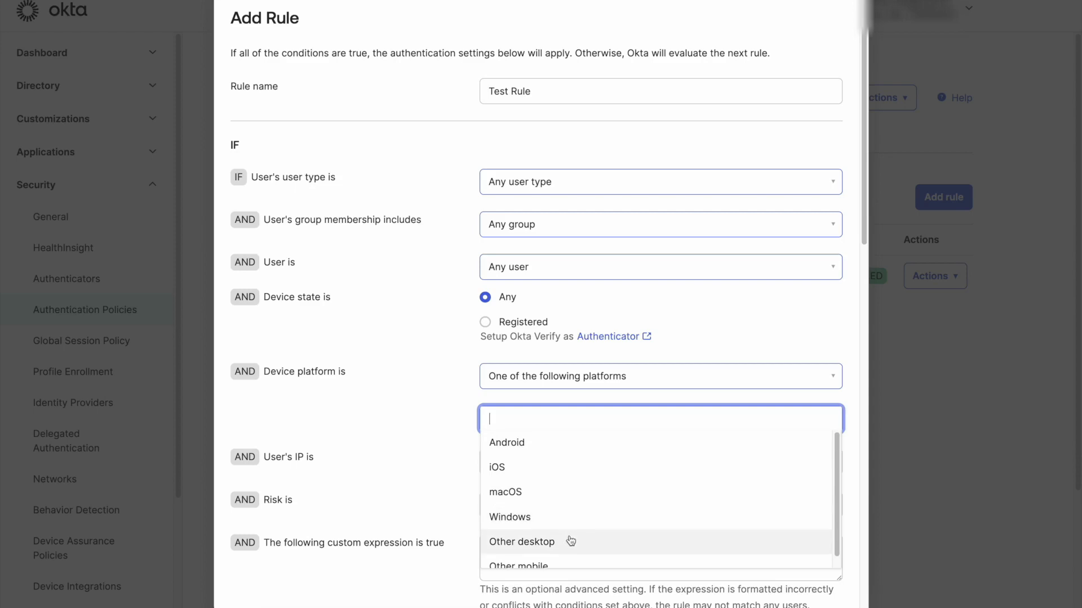
pyautogui.scroll(-1, 571, 541)
pyautogui.scroll(-1, 575, 555)
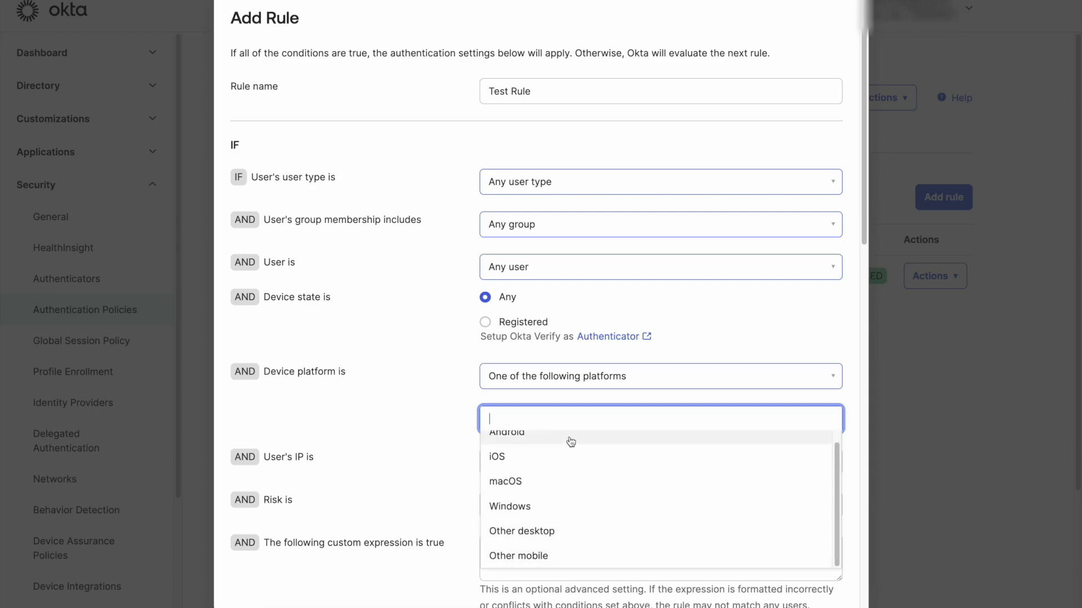
pyautogui.click(602, 386)
pyautogui.click(563, 397)
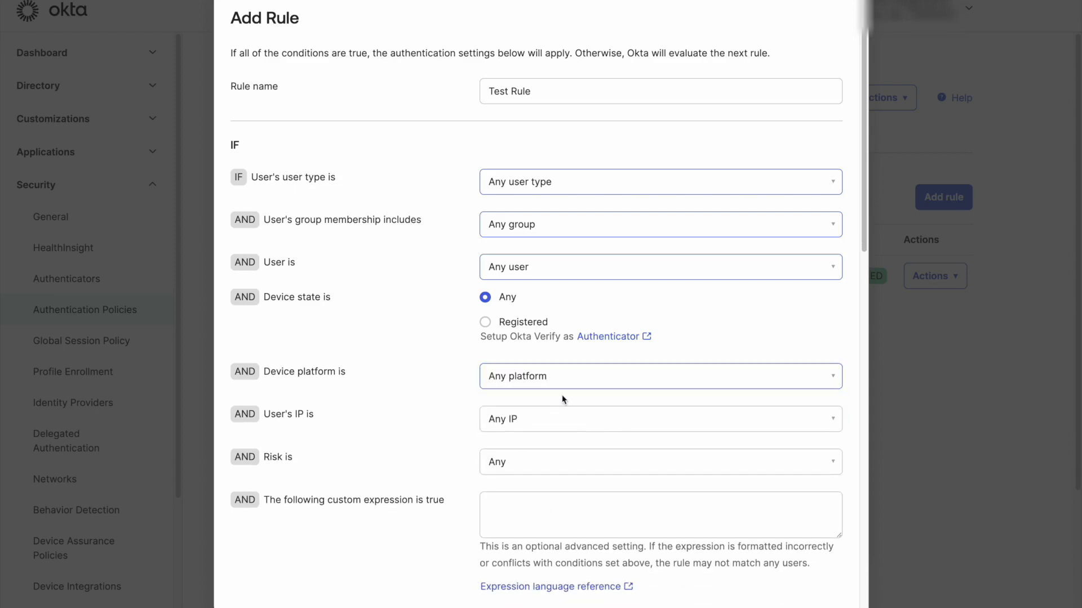
# - Review the choices for the user's IP and risk conditions and the custom expression field
pyautogui.click(600, 418)
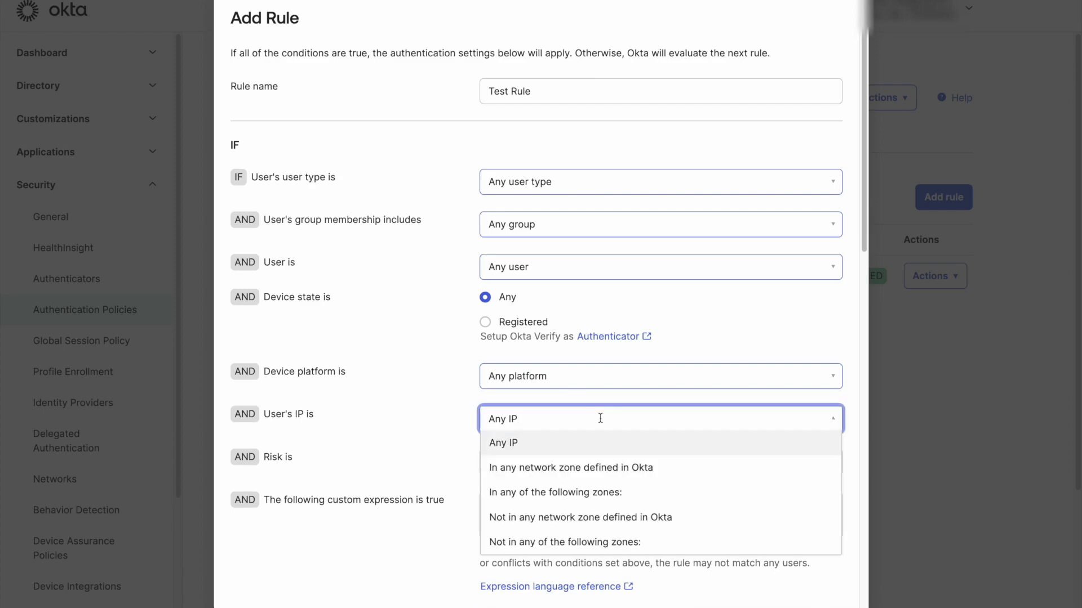
pyautogui.scroll(-1, 600, 419)
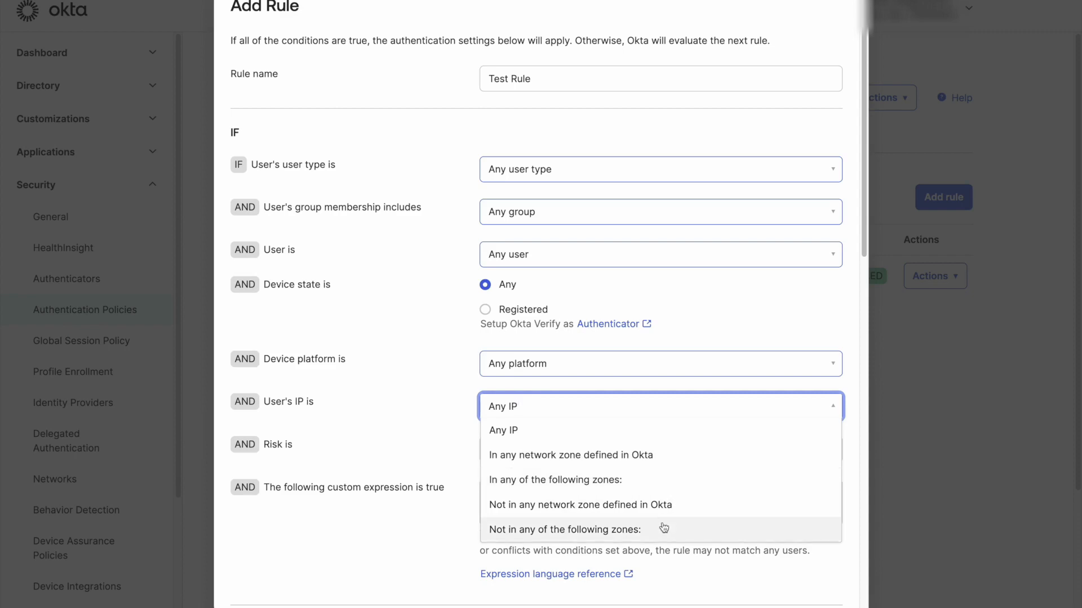
pyautogui.click(452, 451)
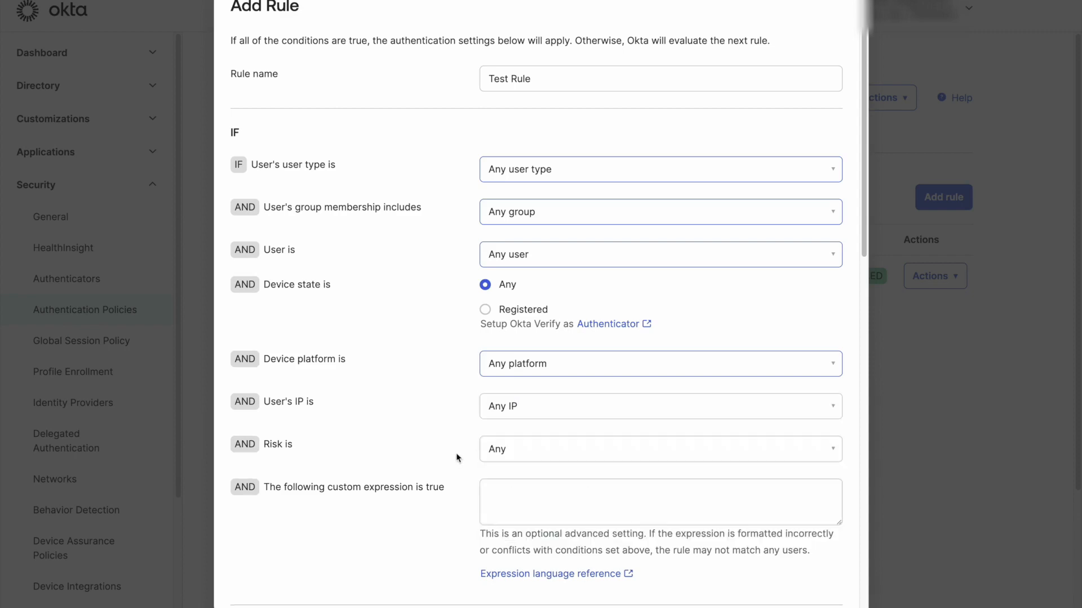
pyautogui.click(580, 453)
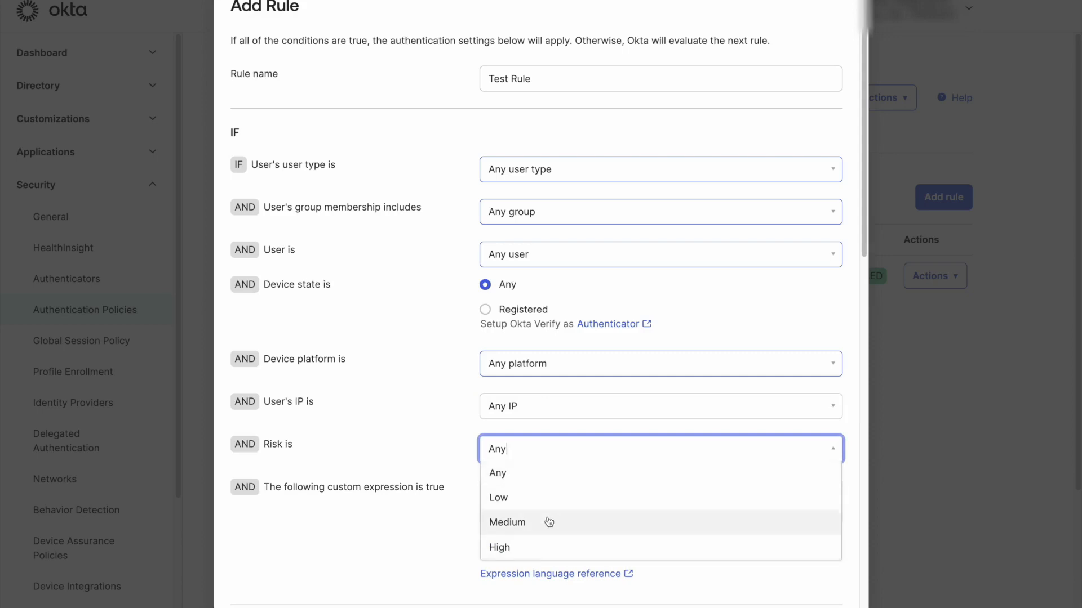
pyautogui.click(430, 461)
pyautogui.click(537, 494)
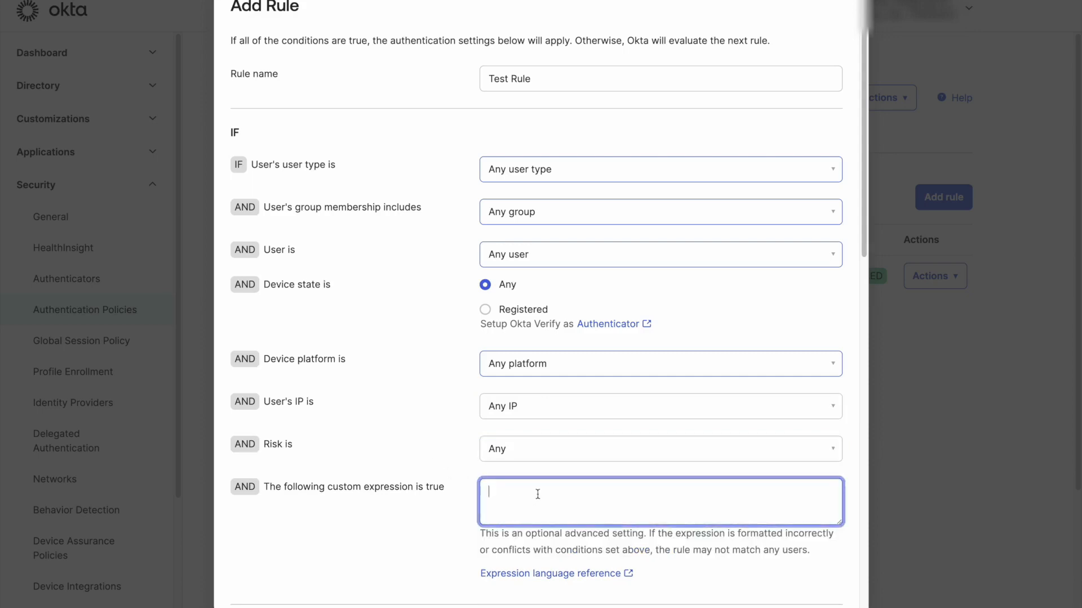
# - Try setting the rule's access to Denied, and restore it to Allowed after successful authentication
pyautogui.scroll(-2, 538, 494)
pyautogui.scroll(-1, 546, 485)
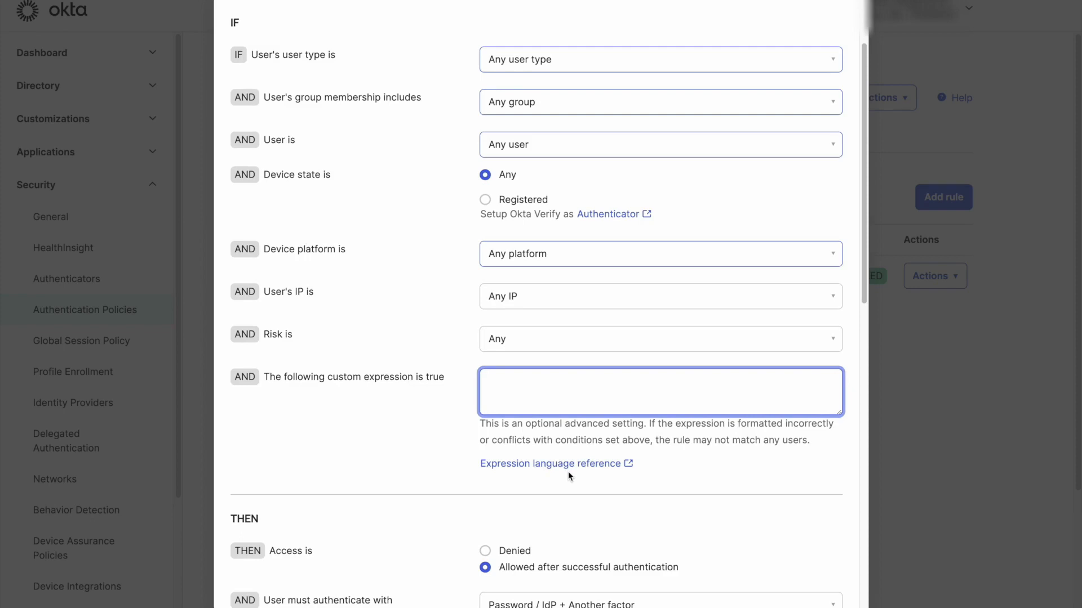
pyautogui.scroll(-4, 586, 467)
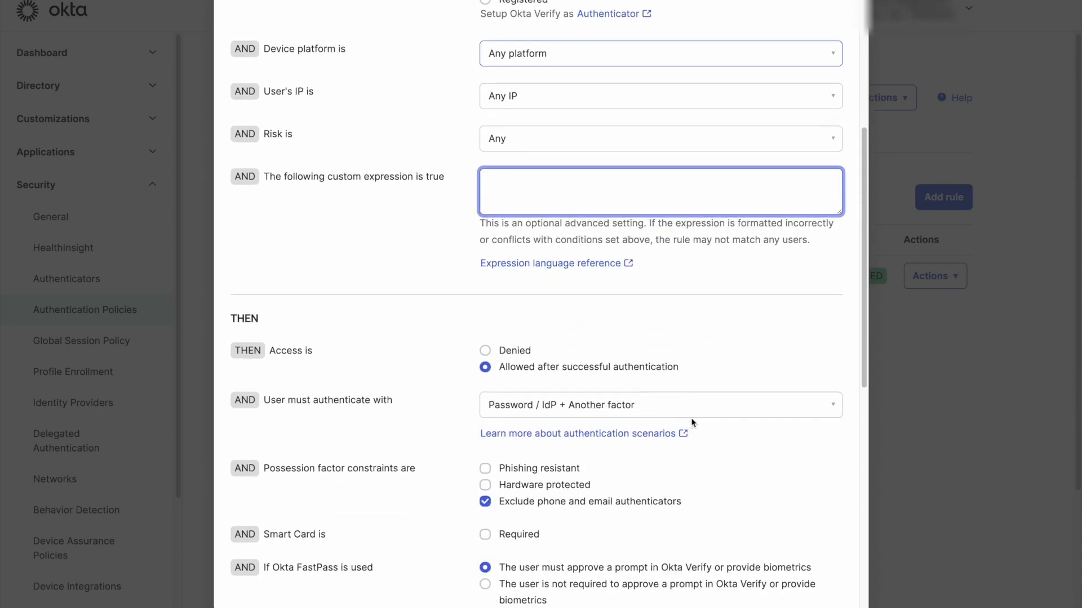
pyautogui.click(488, 351)
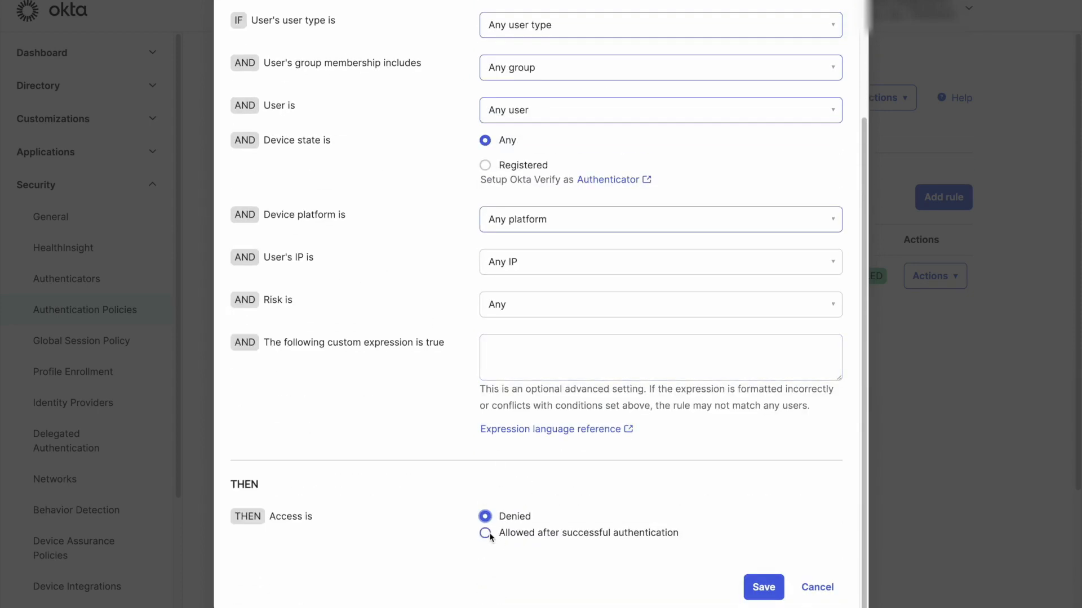
pyautogui.click(486, 532)
# - Try Password / IdP as the required authentication, and switch the requirement to Possession factor
pyautogui.scroll(-2, 404, 478)
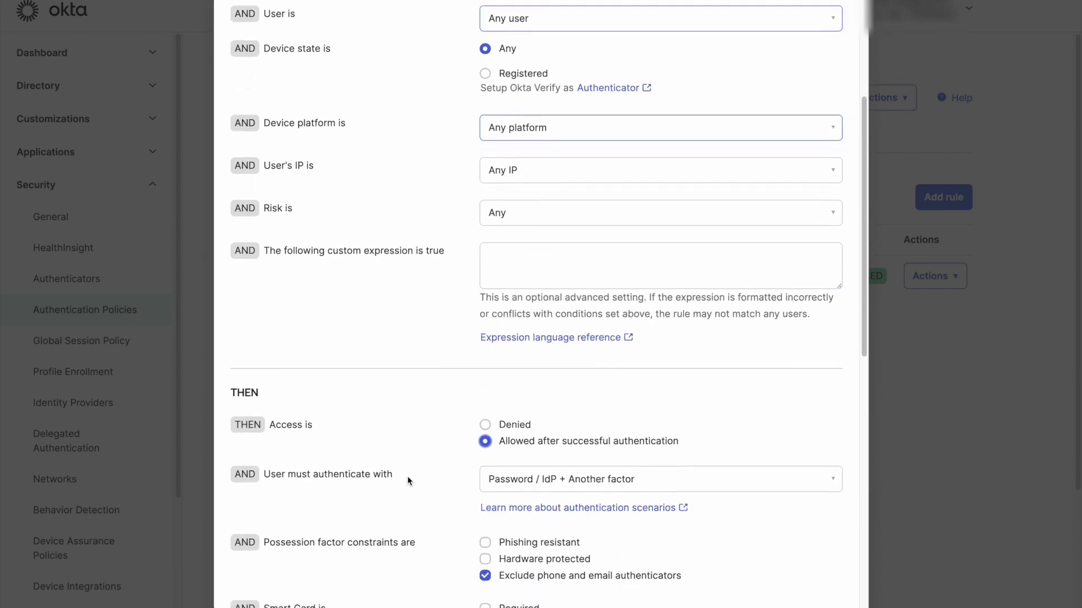
pyautogui.scroll(-2, 408, 480)
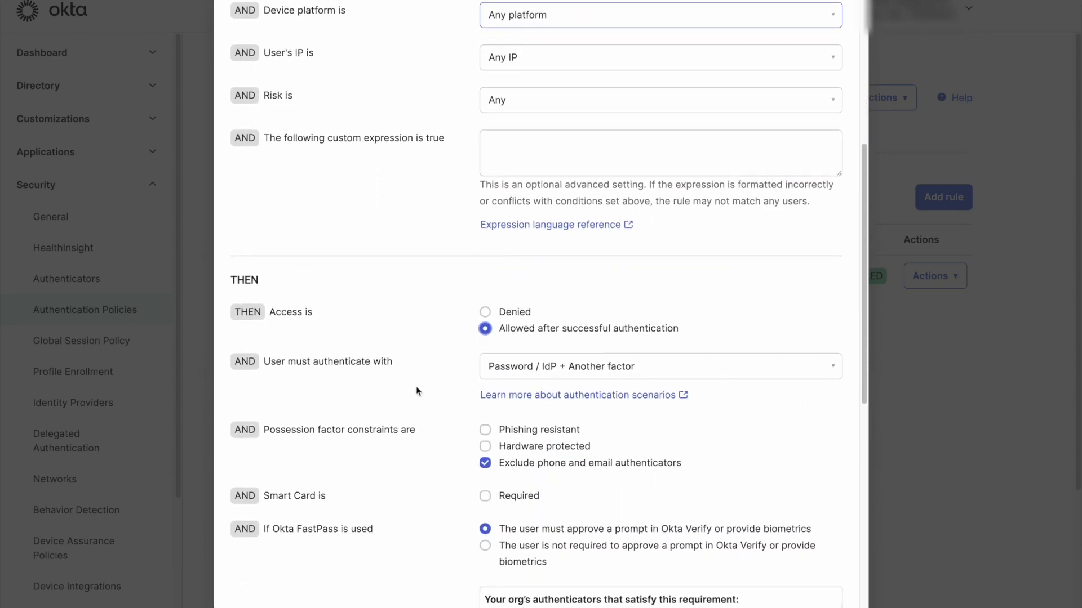
pyautogui.click(574, 369)
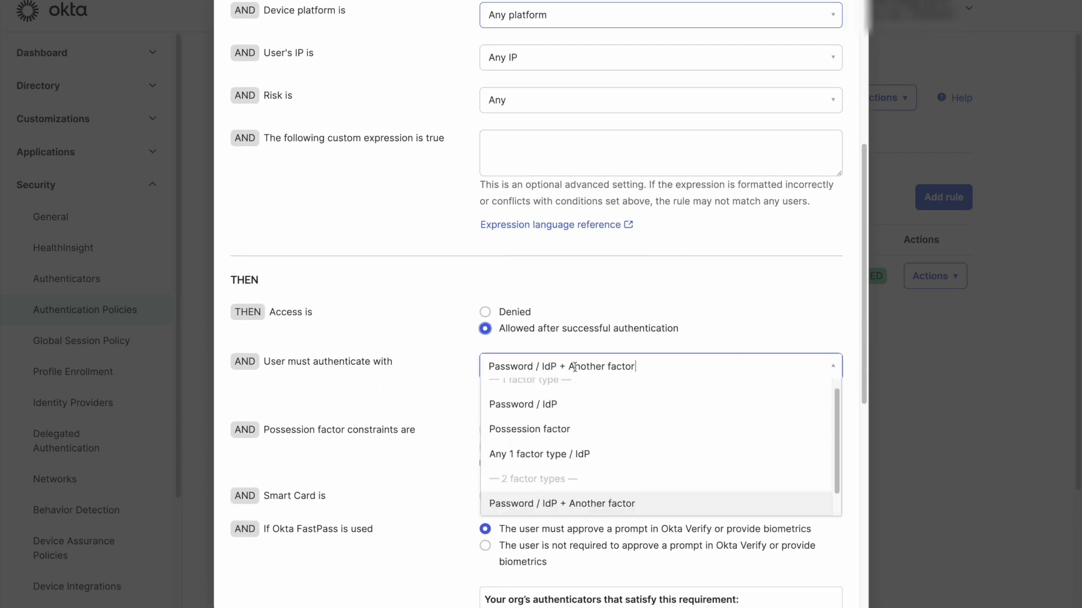
pyautogui.click(571, 404)
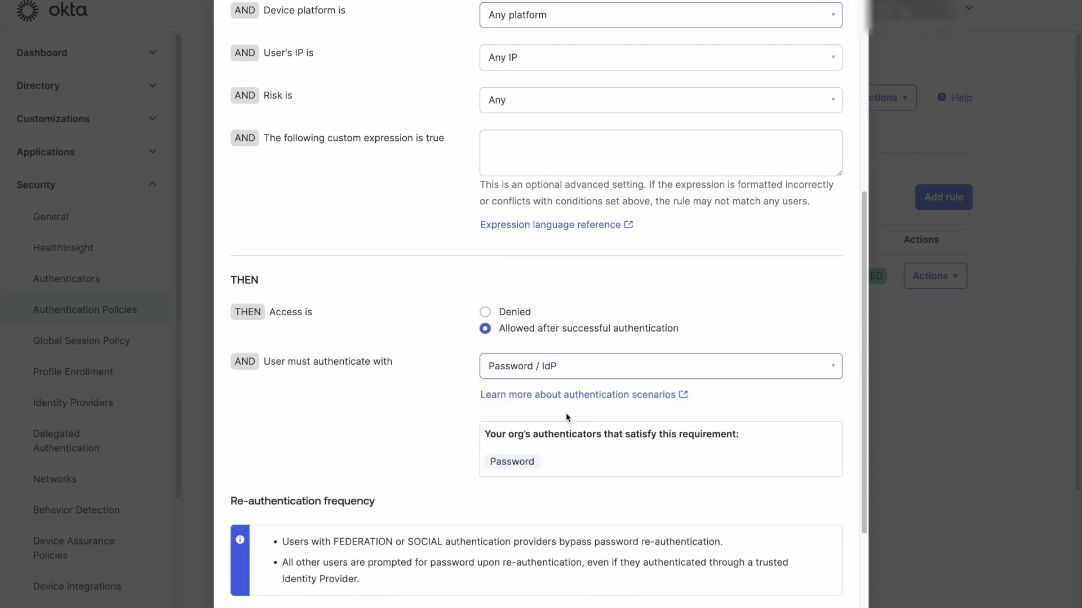
pyautogui.click(574, 364)
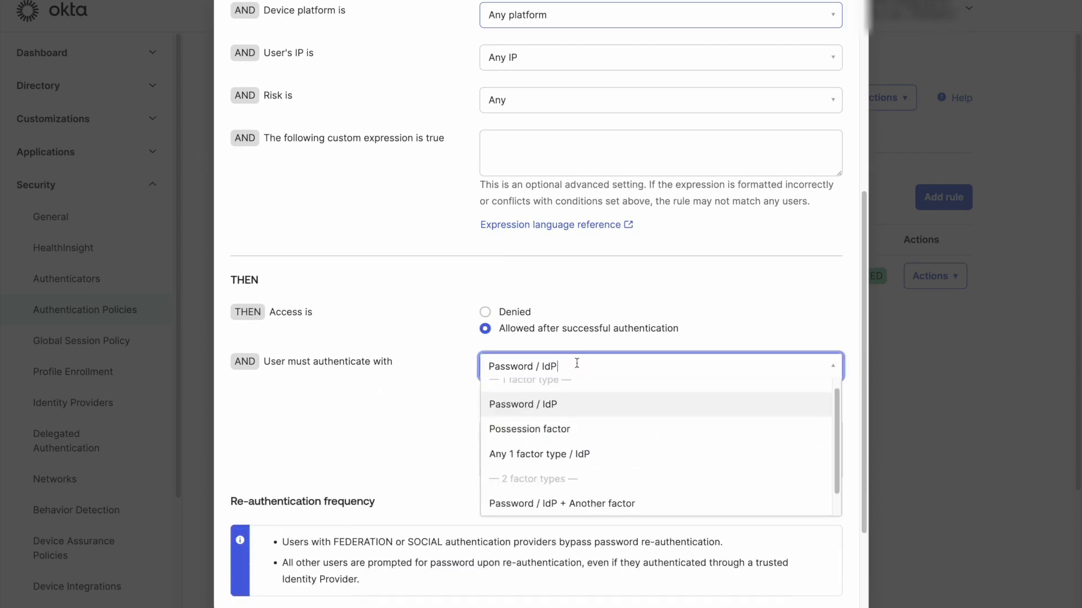
pyautogui.click(575, 431)
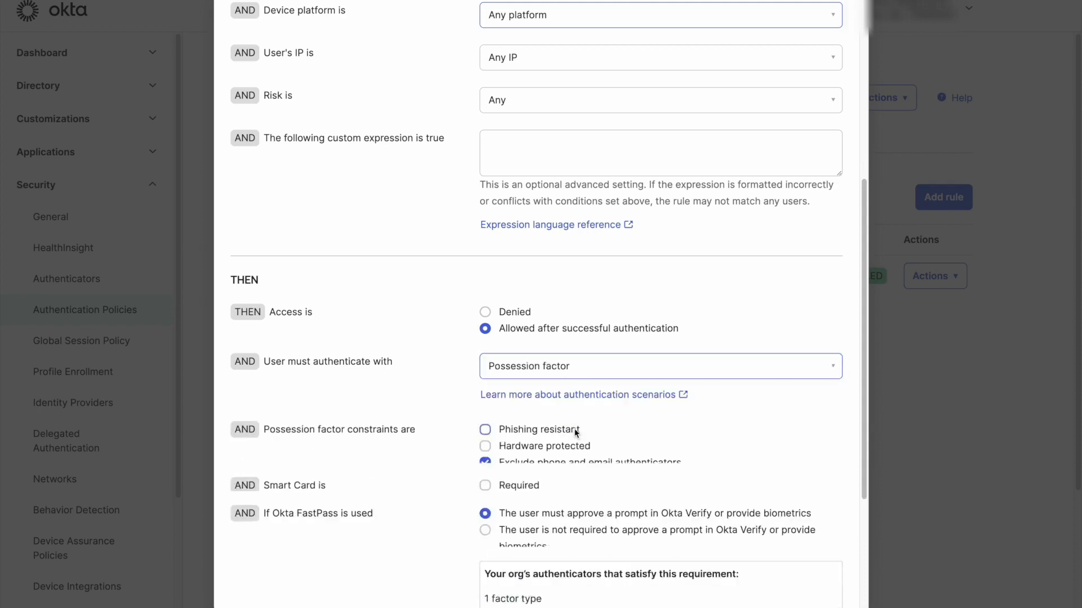
# - Try Any 1 factor type / IdP and then Password / IdP + Another factor as the rule's required authentication
pyautogui.click(579, 369)
pyautogui.click(601, 459)
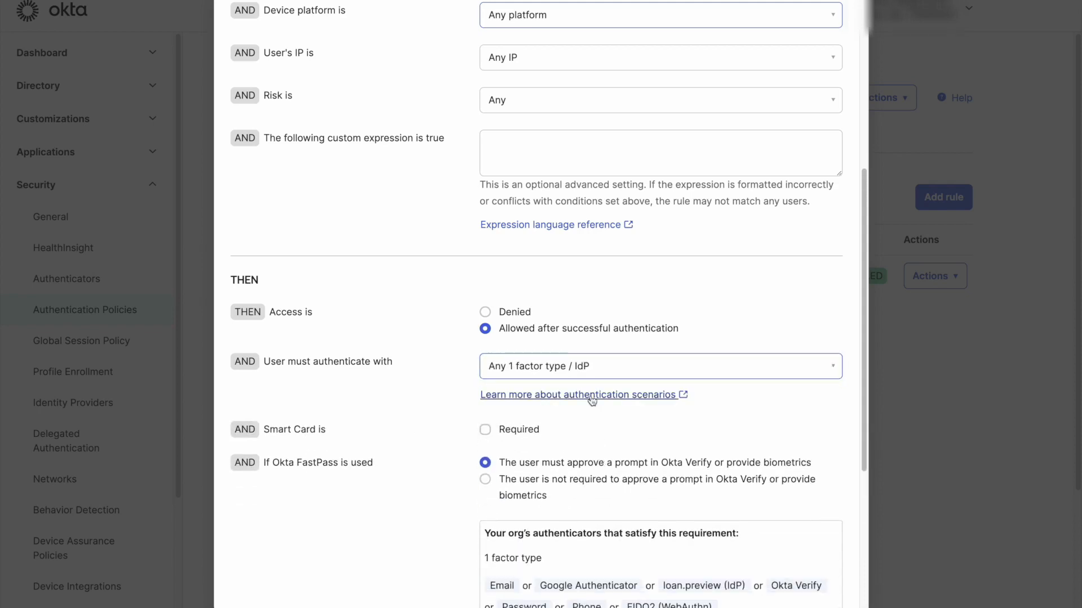
pyautogui.click(587, 371)
pyautogui.click(587, 503)
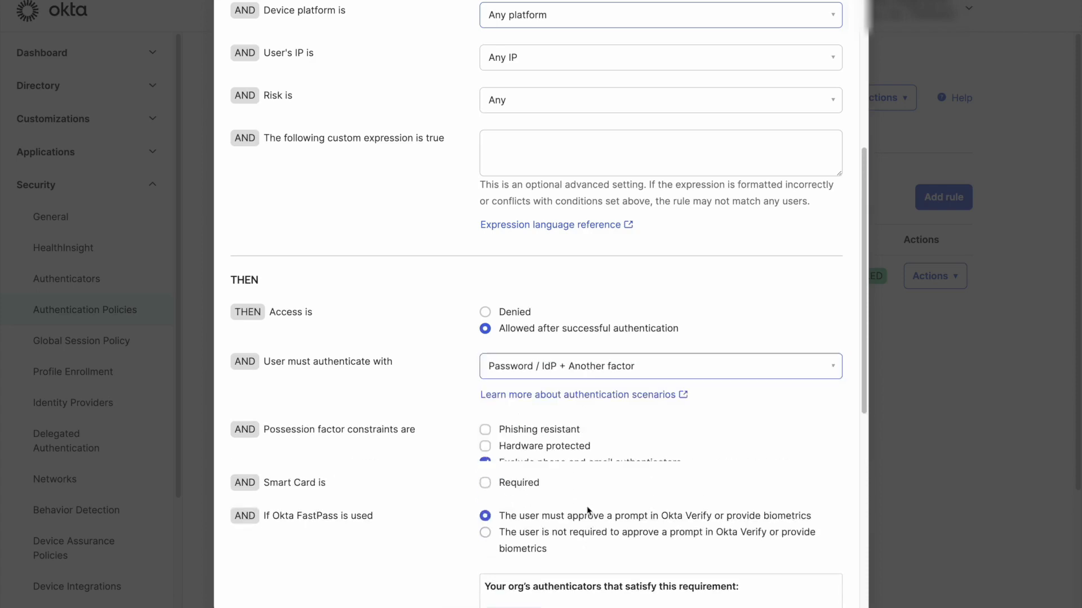
# - Set the rule's required user authentication to Any 2 factor types
pyautogui.click(597, 378)
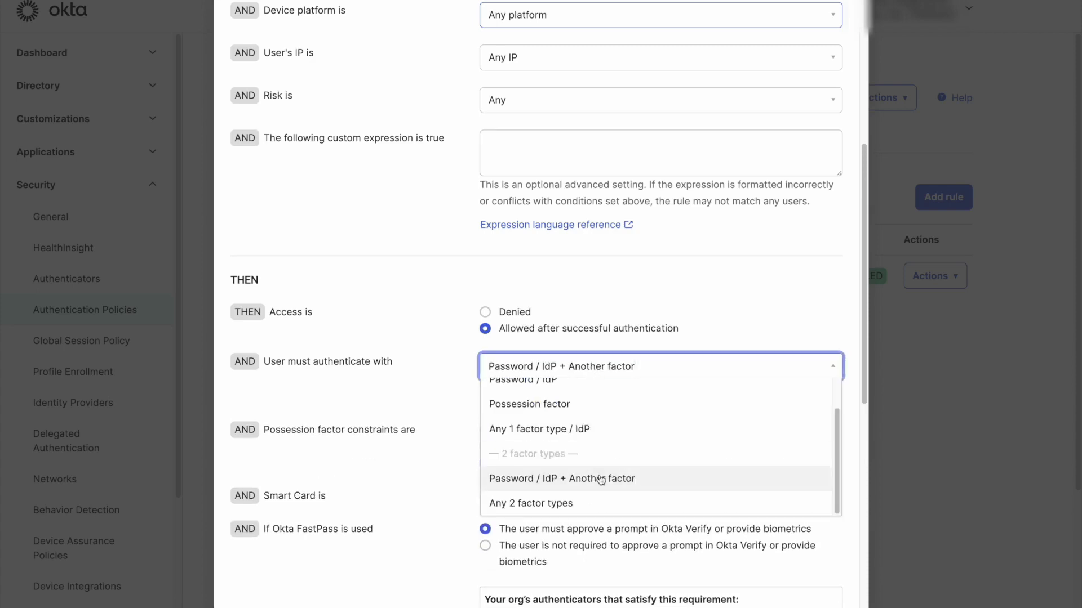
pyautogui.scroll(-1, 598, 476)
pyautogui.click(584, 465)
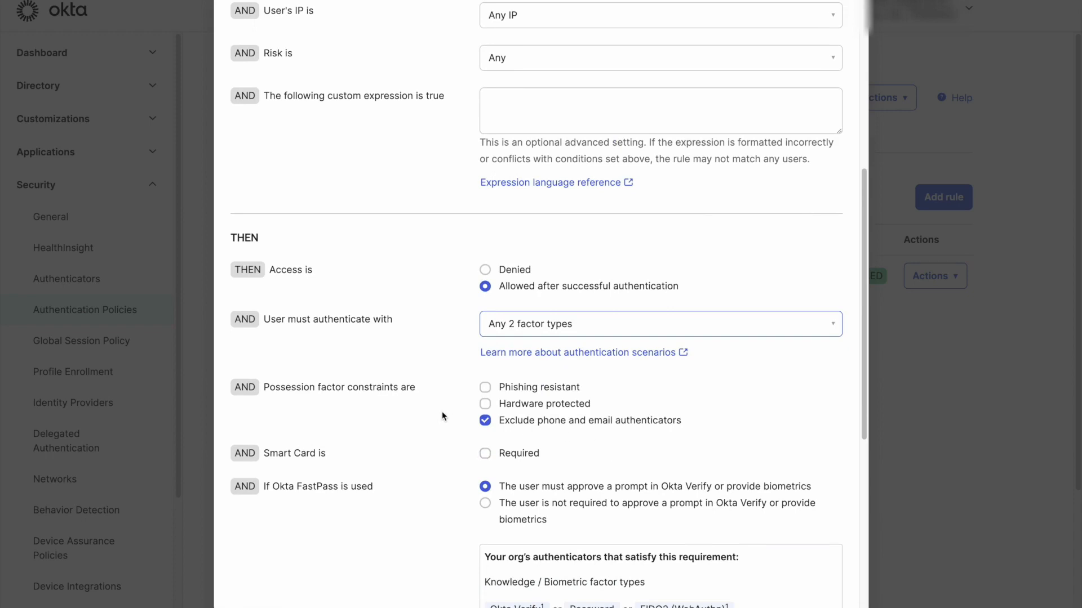
# - Try the Hardware protected and Phishing resistant possession factor constraints, and clear both again
pyautogui.click(485, 404)
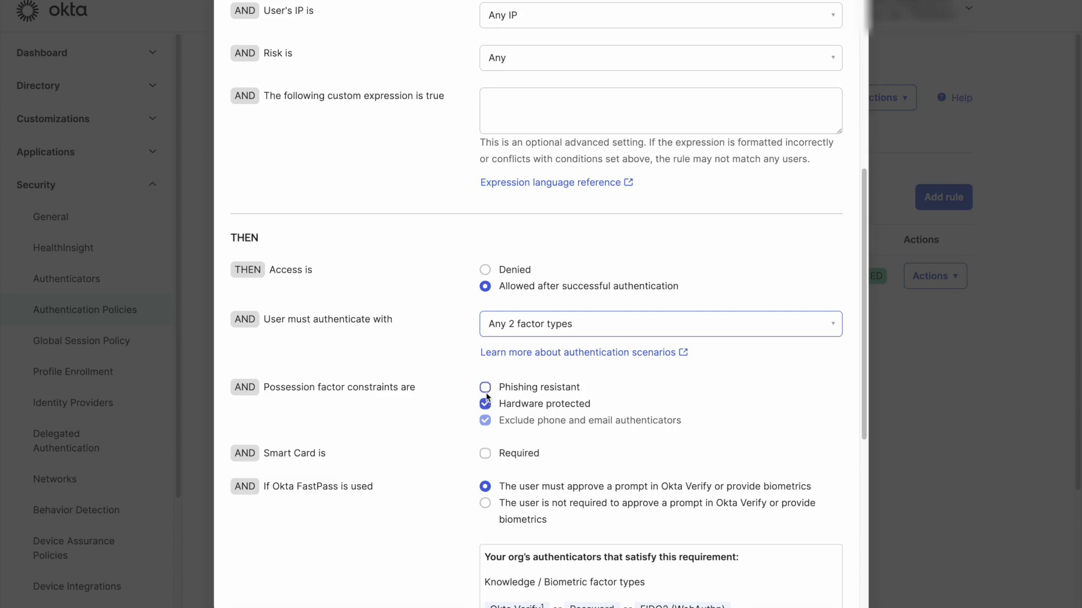
pyautogui.click(487, 390)
pyautogui.click(485, 404)
pyautogui.click(486, 391)
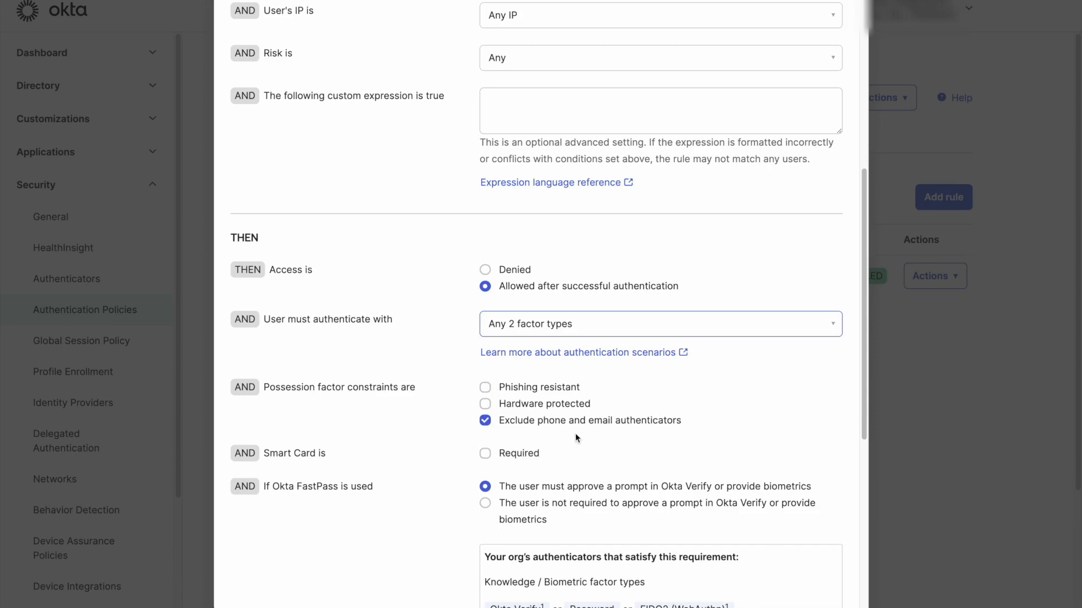
# - Try Okta FastPass without a required prompt approval, and restore the required Okta Verify prompt or biometrics
pyautogui.scroll(-3, 577, 437)
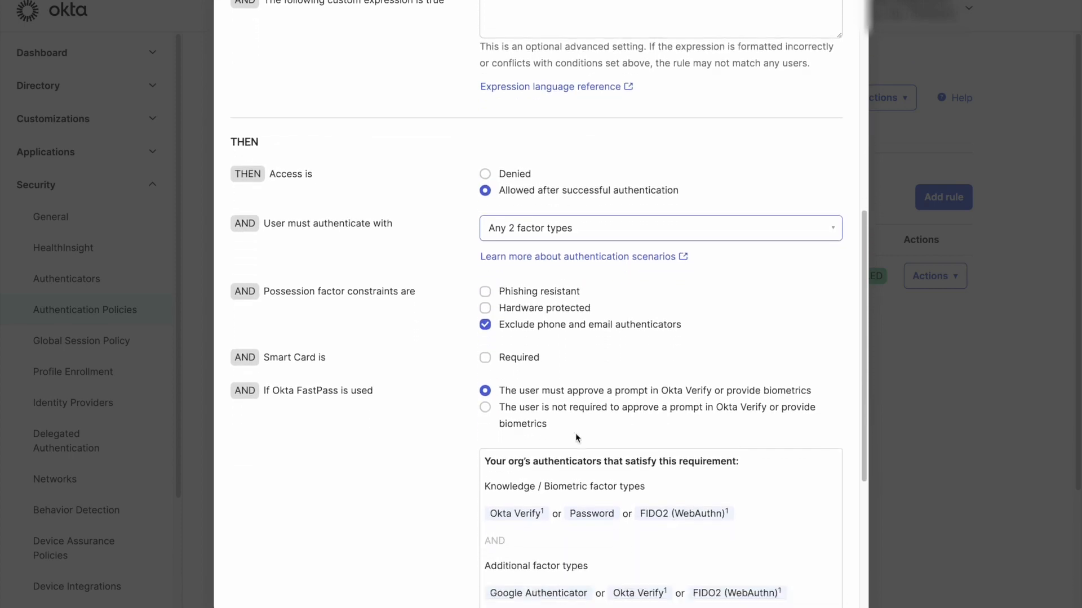
pyautogui.scroll(-1, 577, 438)
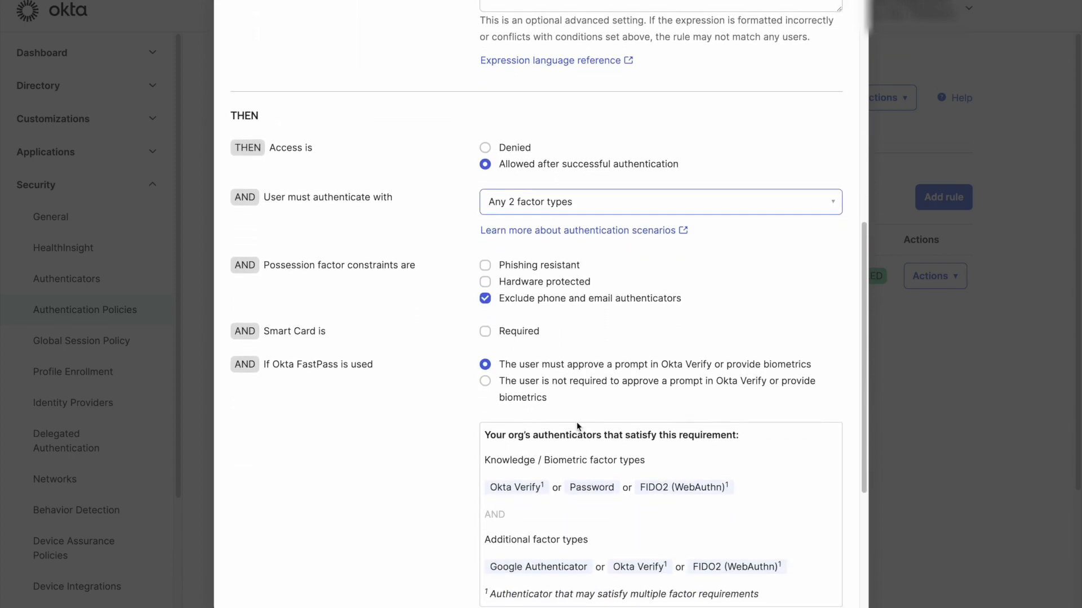
pyautogui.click(485, 382)
pyautogui.click(486, 366)
# - Review the authenticators that satisfy the requirement, and try each re-authentication frequency option through Re-authenticate after
pyautogui.scroll(-2, 474, 400)
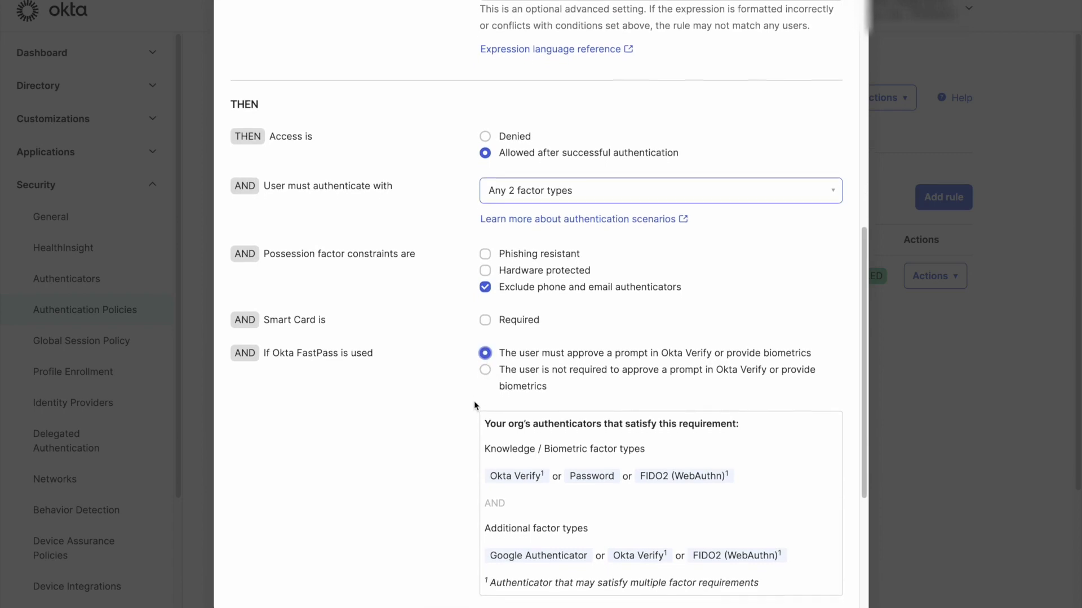
pyautogui.scroll(-1, 475, 400)
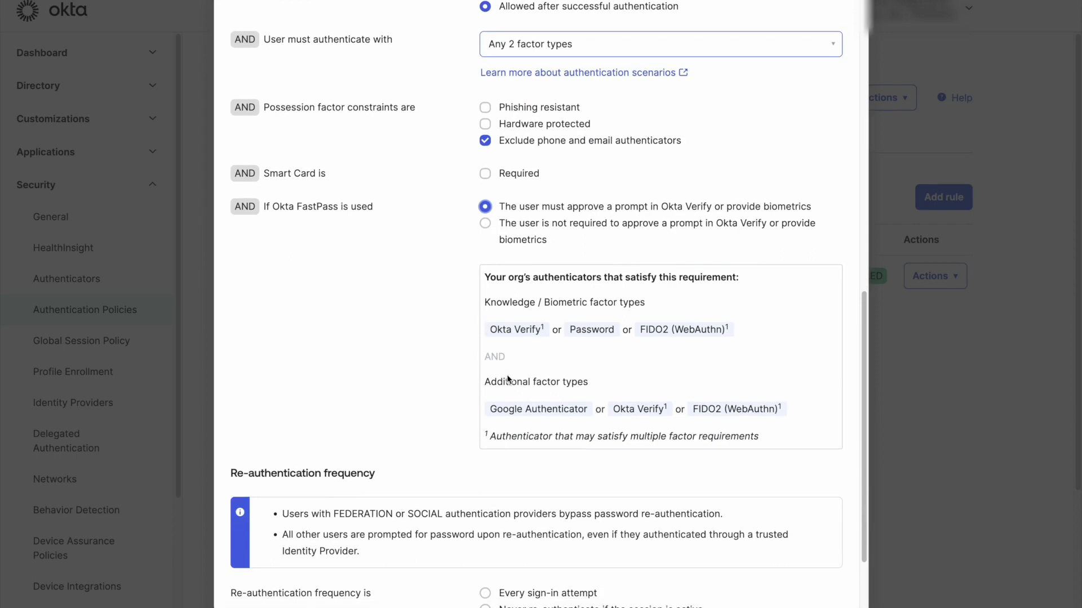
pyautogui.scroll(-1, 507, 378)
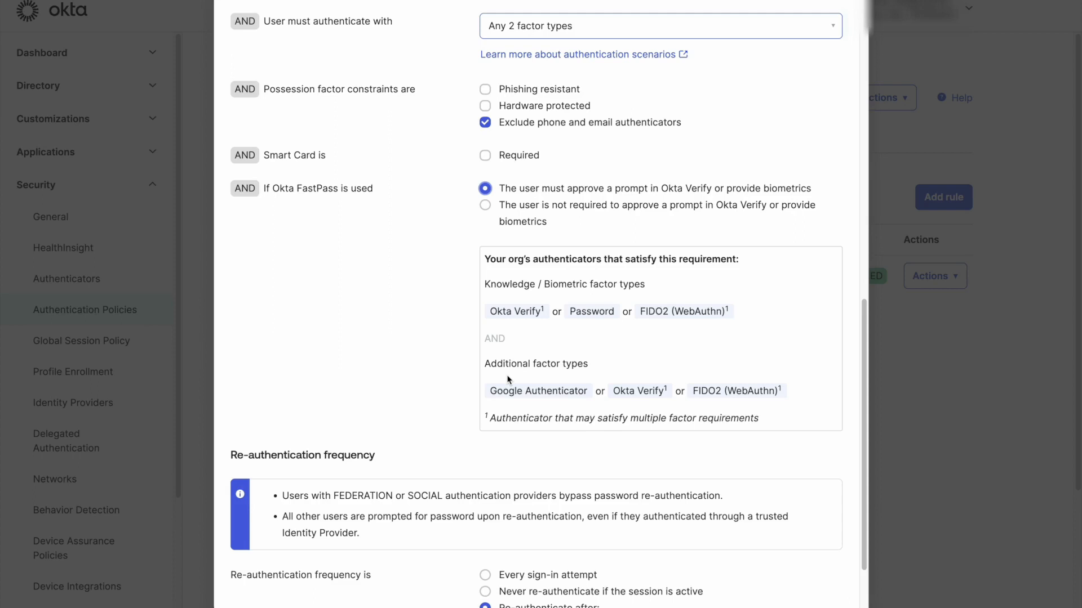
pyautogui.scroll(-3, 506, 374)
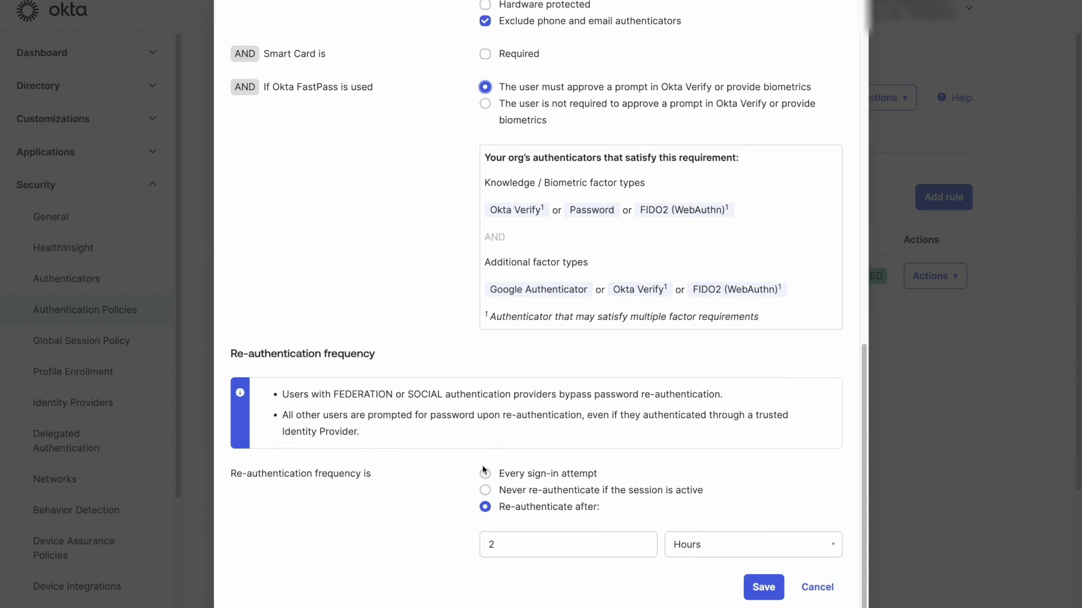
pyautogui.click(485, 475)
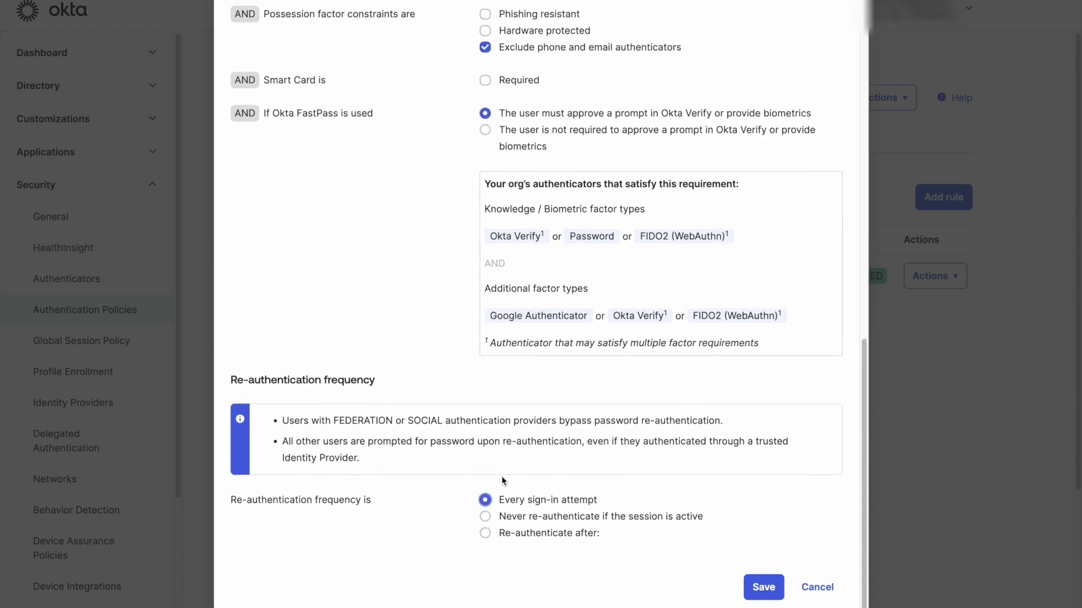
pyautogui.click(485, 517)
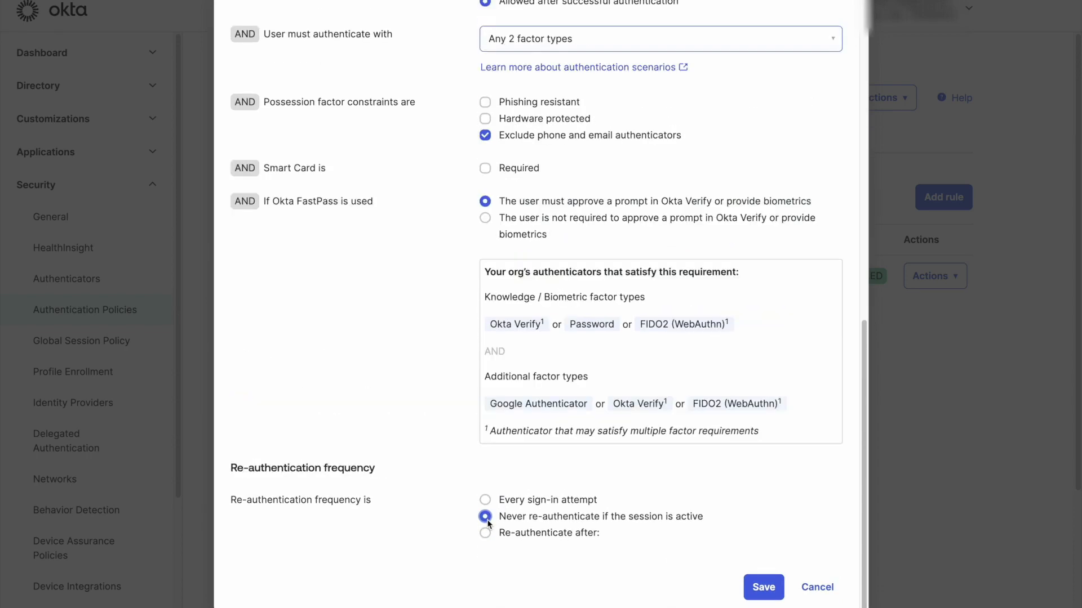
pyautogui.click(485, 533)
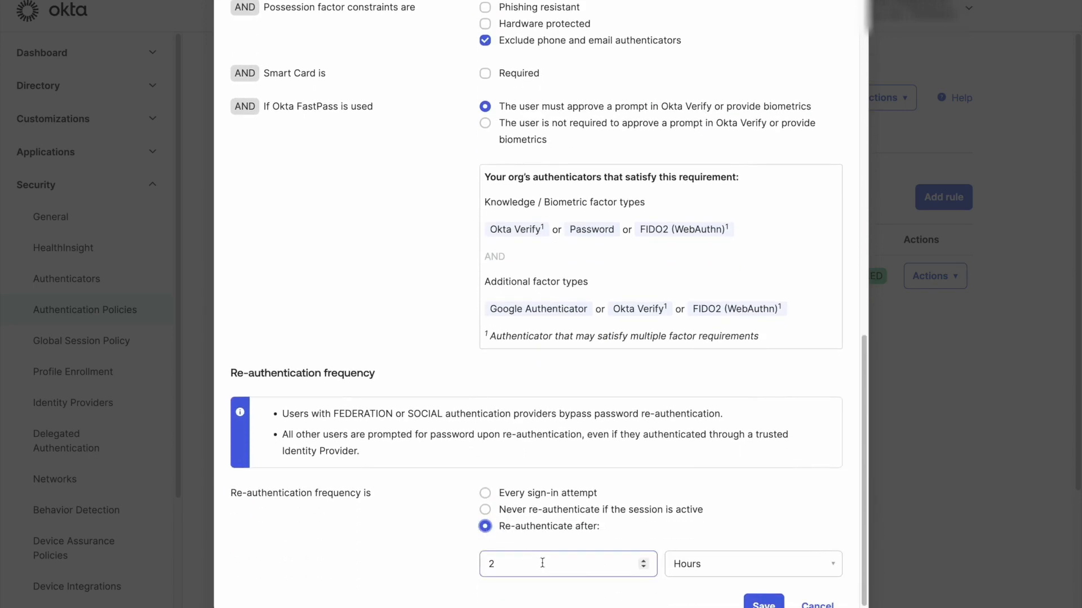
# - Set the re-authentication frequency to Every sign-in attempt and save the rule
pyautogui.click(486, 493)
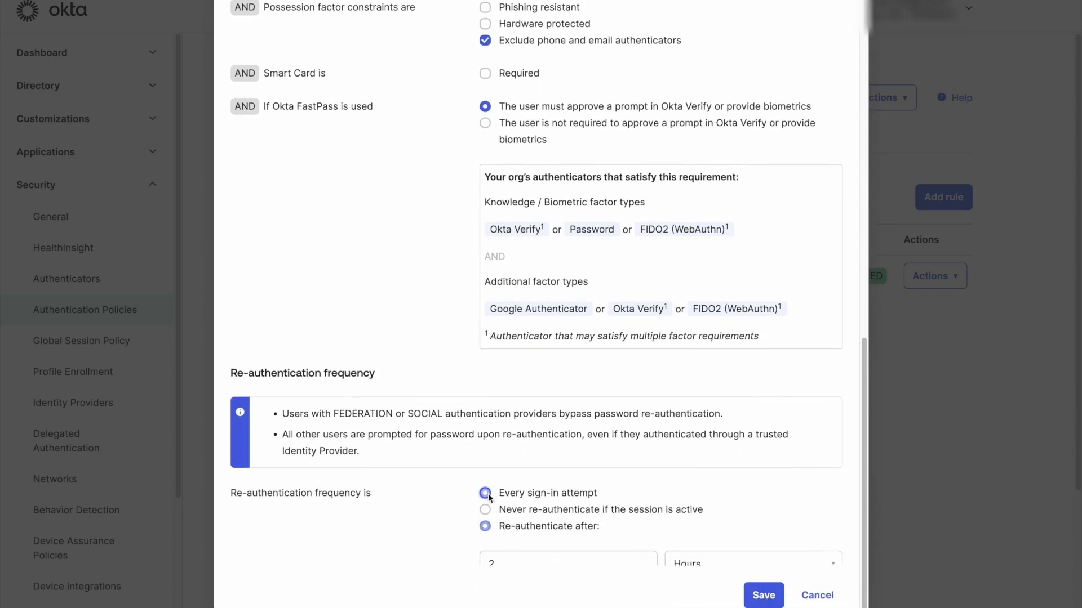
pyautogui.click(764, 587)
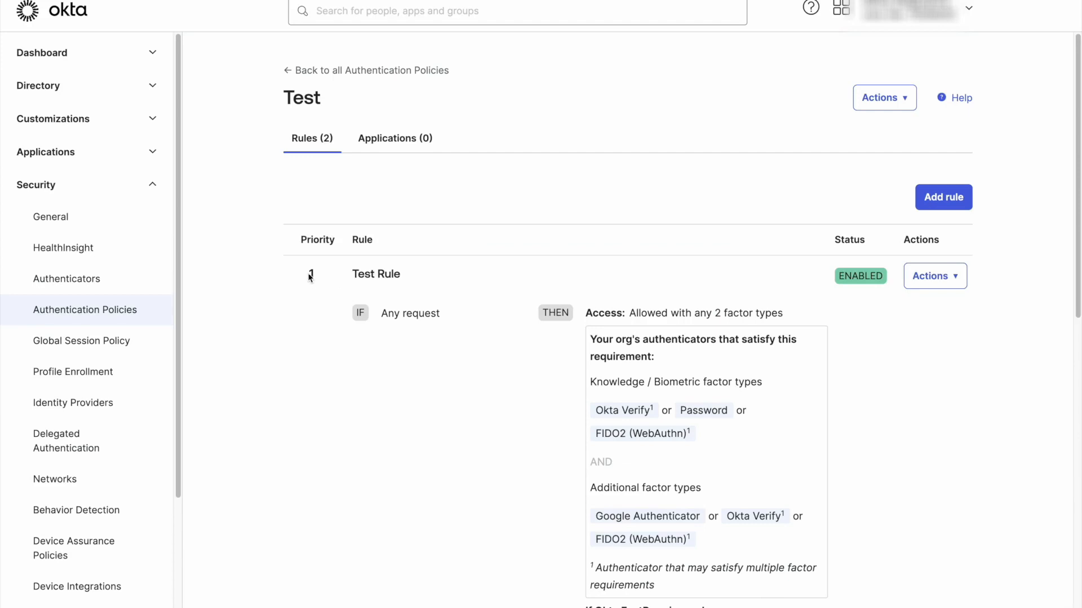
# - Find the Org2Org application by searching for "org" and add it to the Test policy
pyautogui.click(344, 324)
pyautogui.click(407, 146)
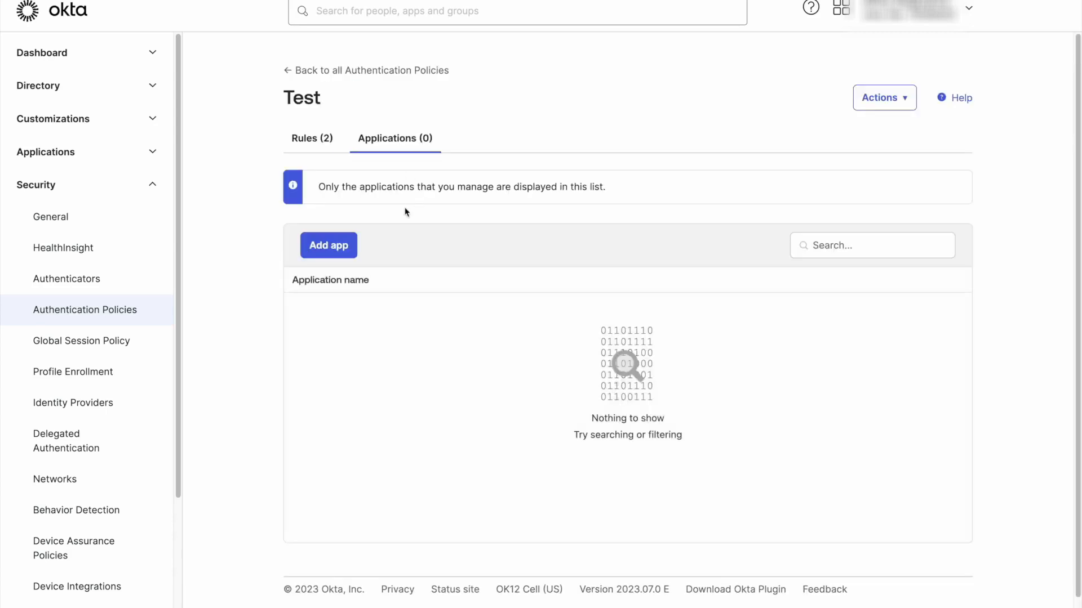
pyautogui.click(339, 242)
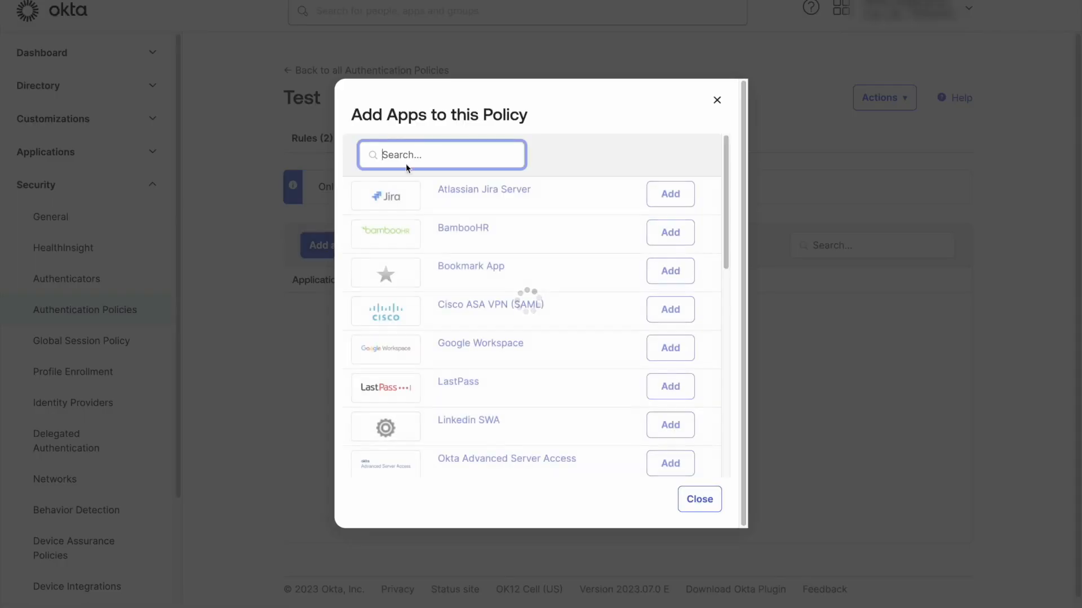
pyautogui.write('org')
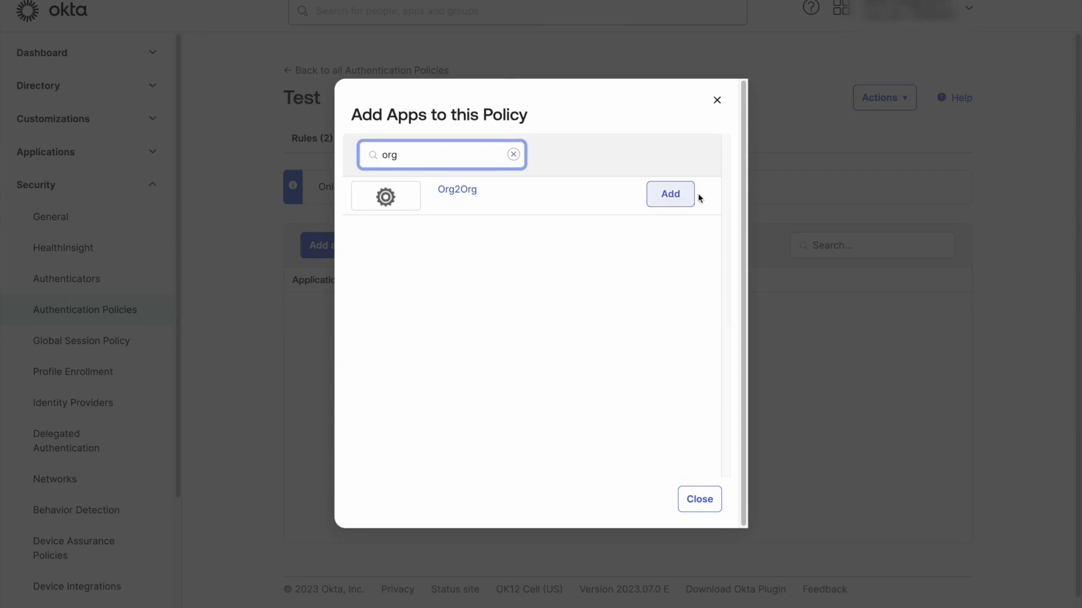
pyautogui.click(675, 196)
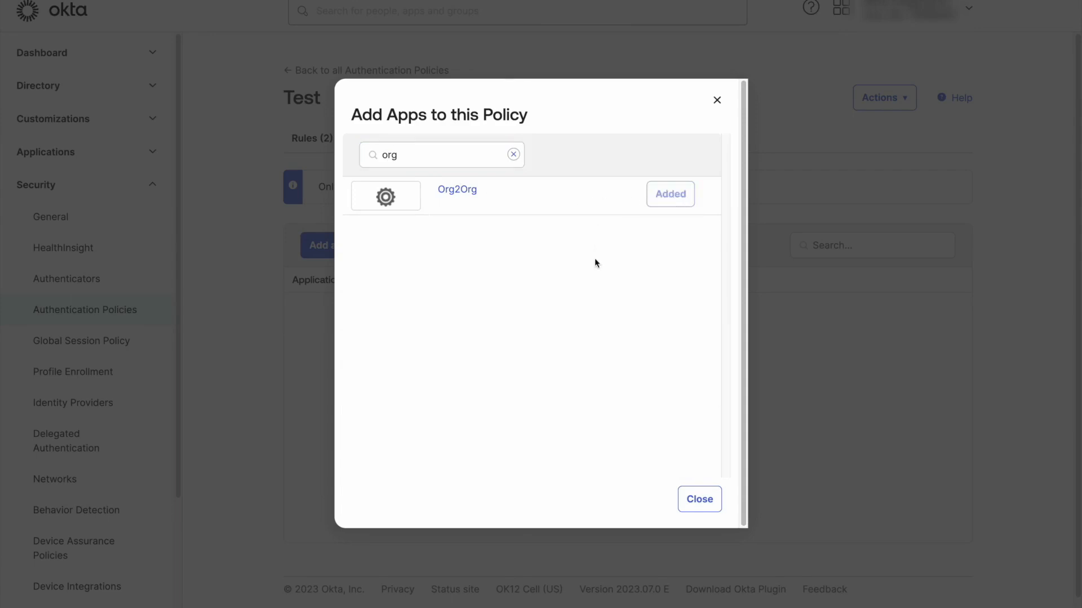
pyautogui.click(700, 500)
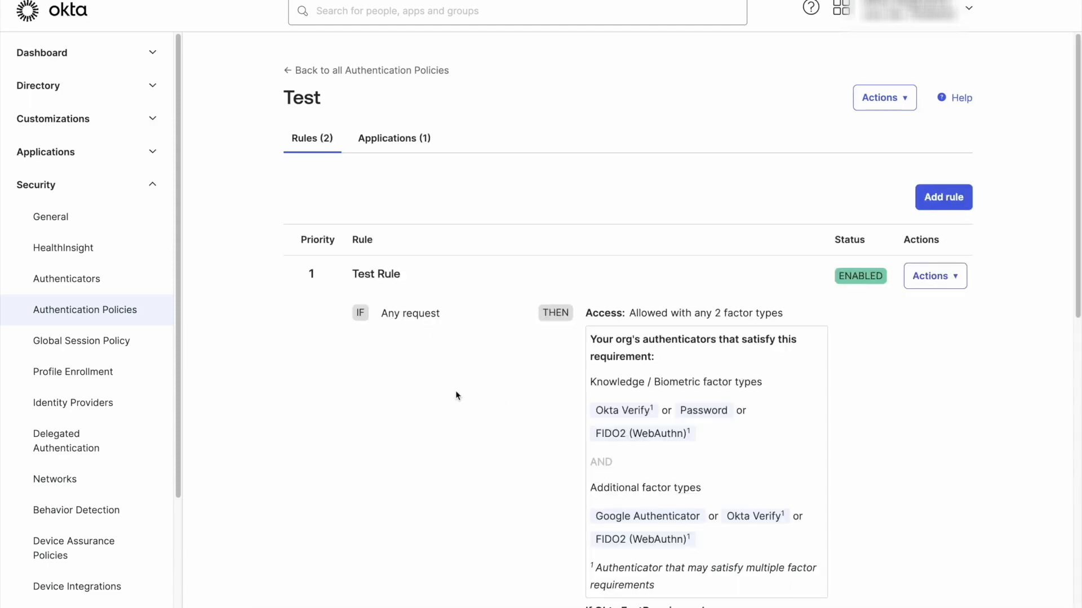
# - Edit Test Rule so that users must authenticate with a Possession factor, and save the rule
pyautogui.click(946, 281)
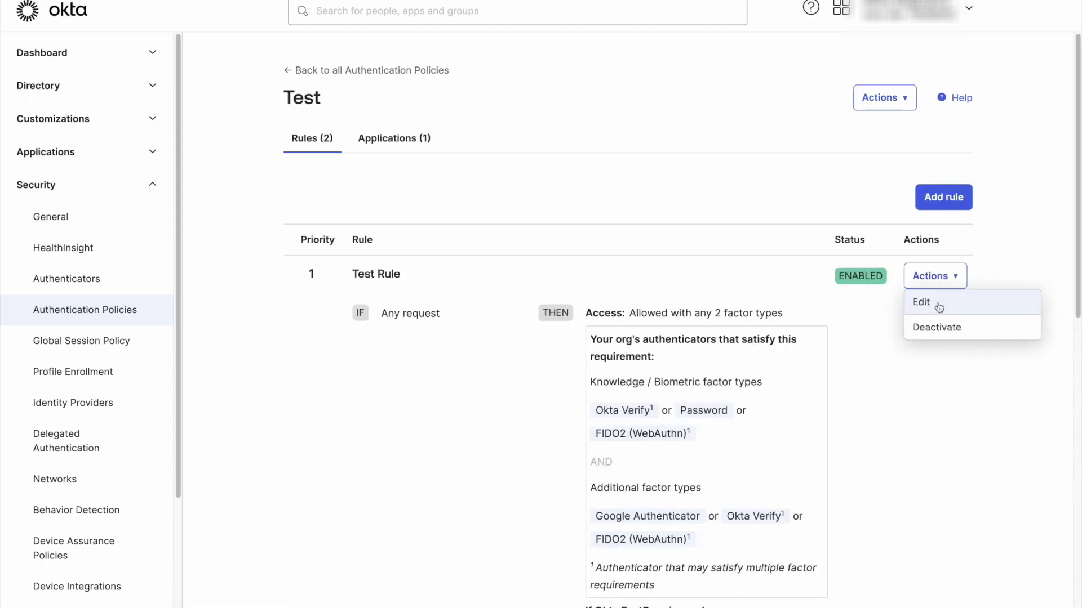
pyautogui.click(923, 302)
pyautogui.scroll(-5, 407, 384)
pyautogui.scroll(-4, 408, 383)
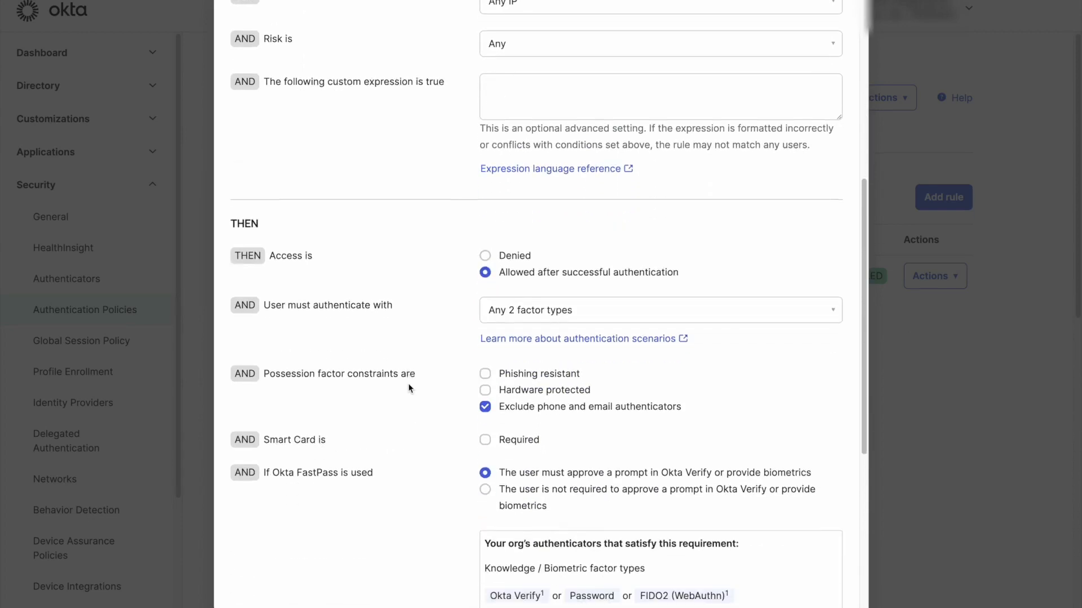
pyautogui.click(552, 263)
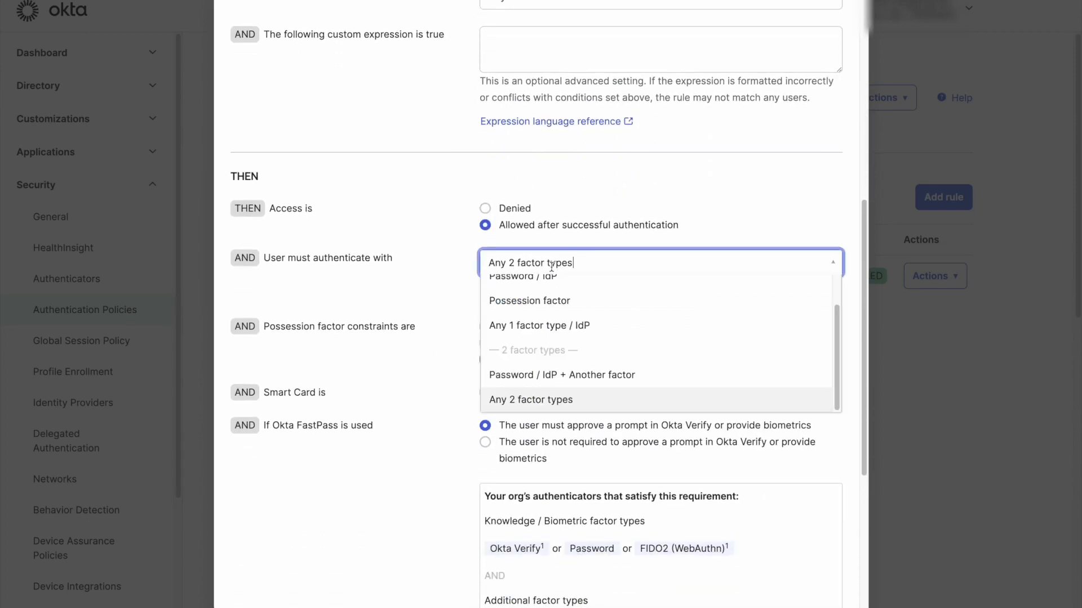
pyautogui.click(550, 300)
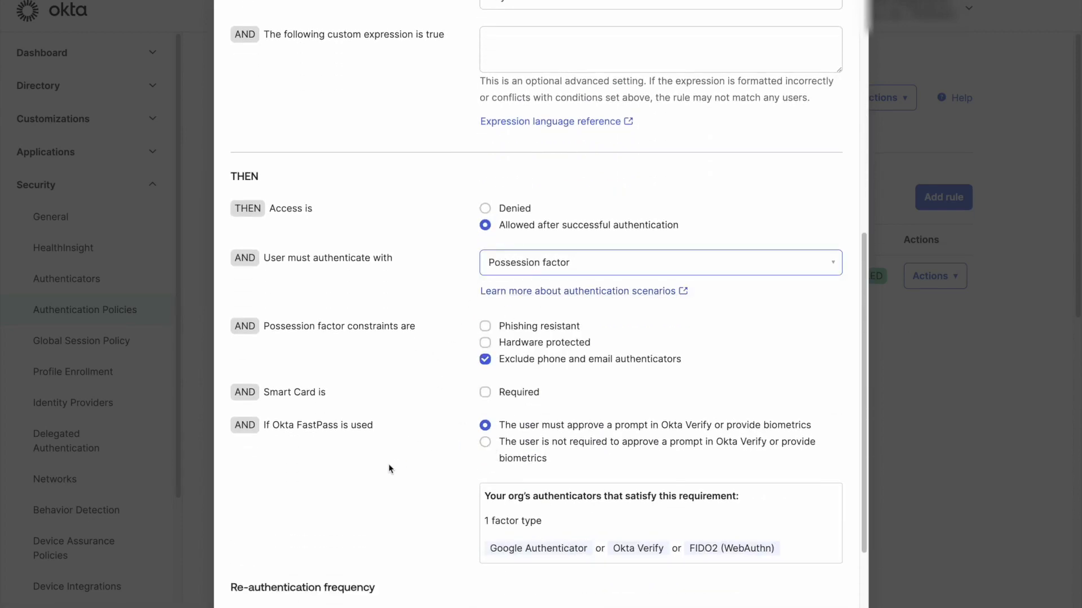
pyautogui.scroll(-1, 388, 466)
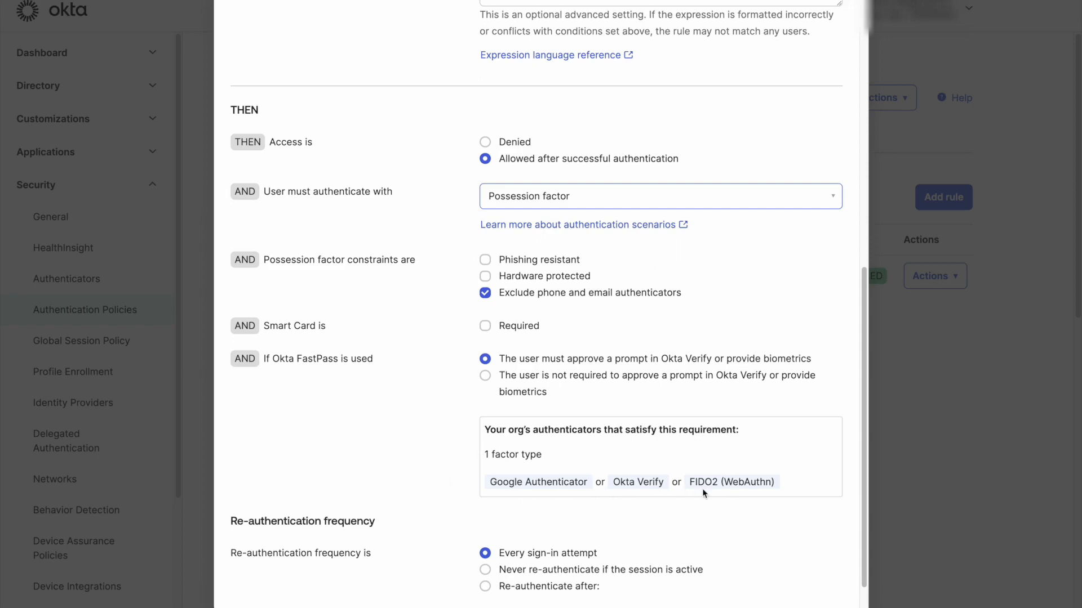
pyautogui.scroll(-1, 702, 490)
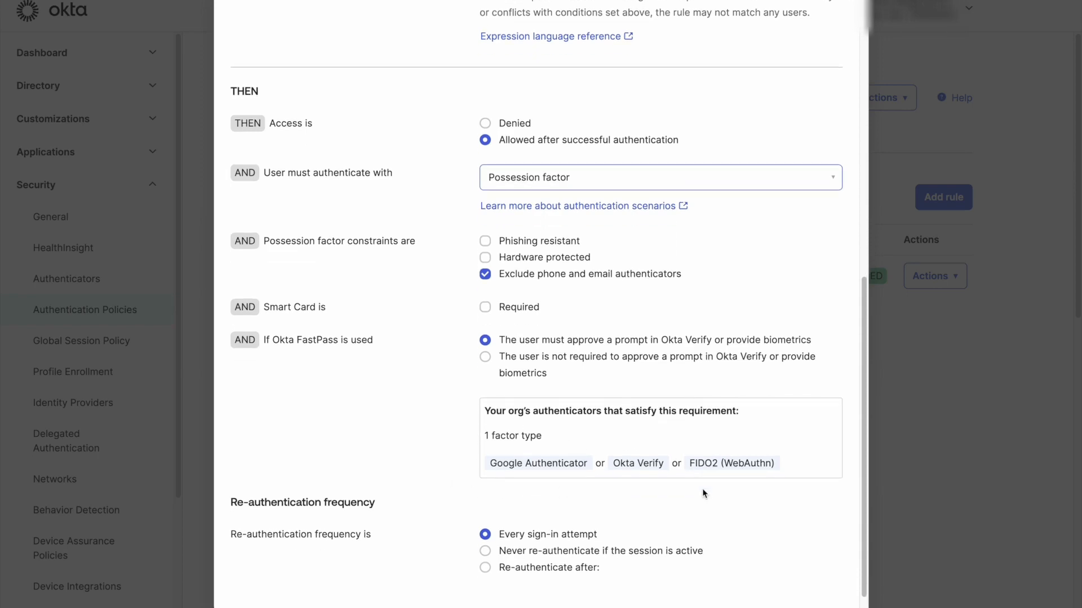
pyautogui.scroll(-2, 702, 494)
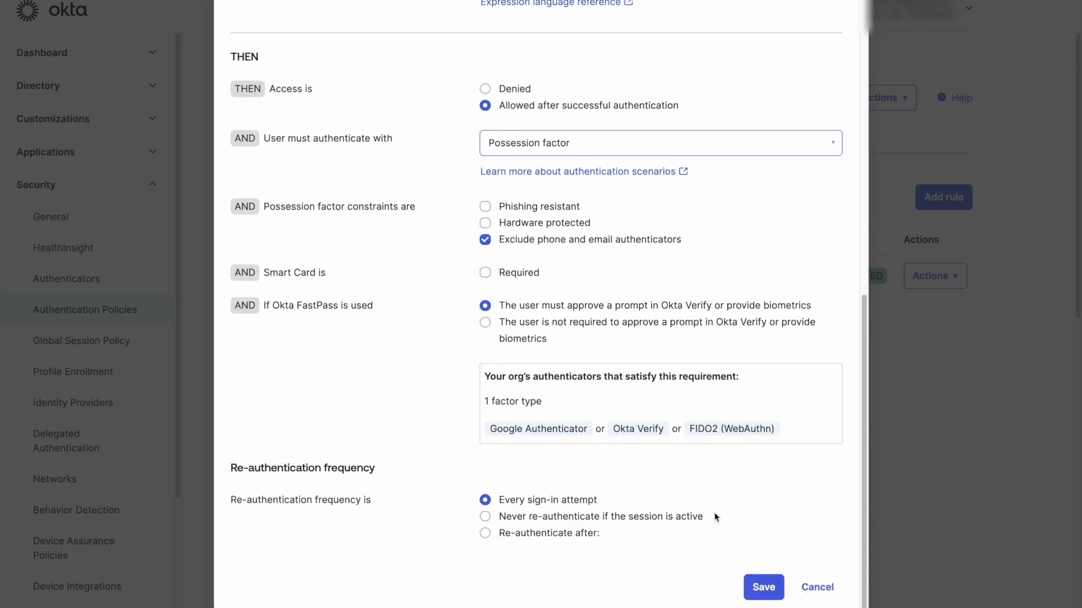
pyautogui.click(764, 588)
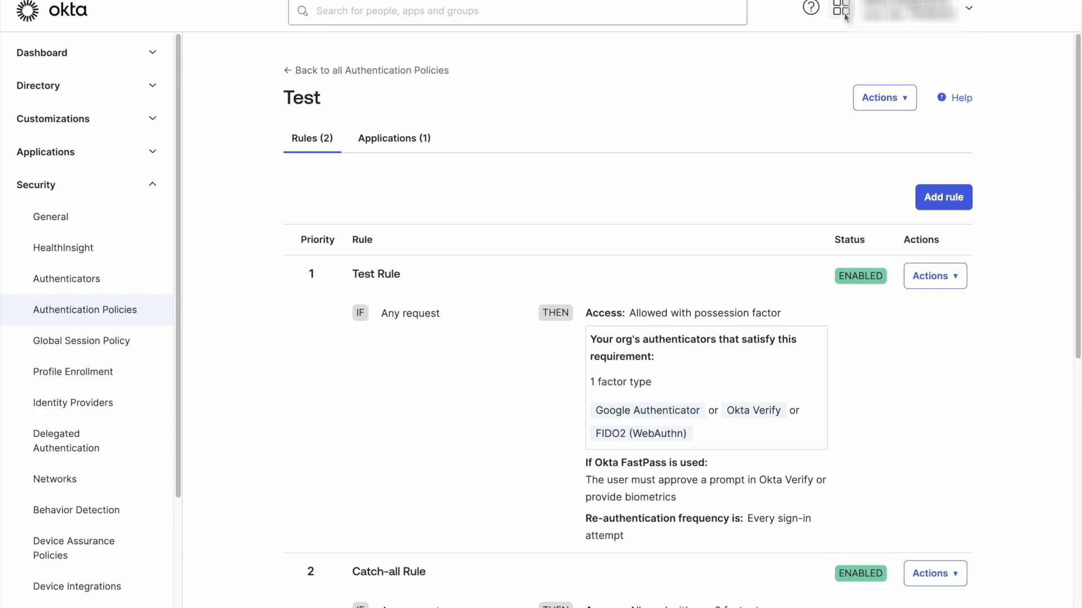
# - Go to the end-user dashboard and launch the Org2Org app to test the policy
pyautogui.click(845, 16)
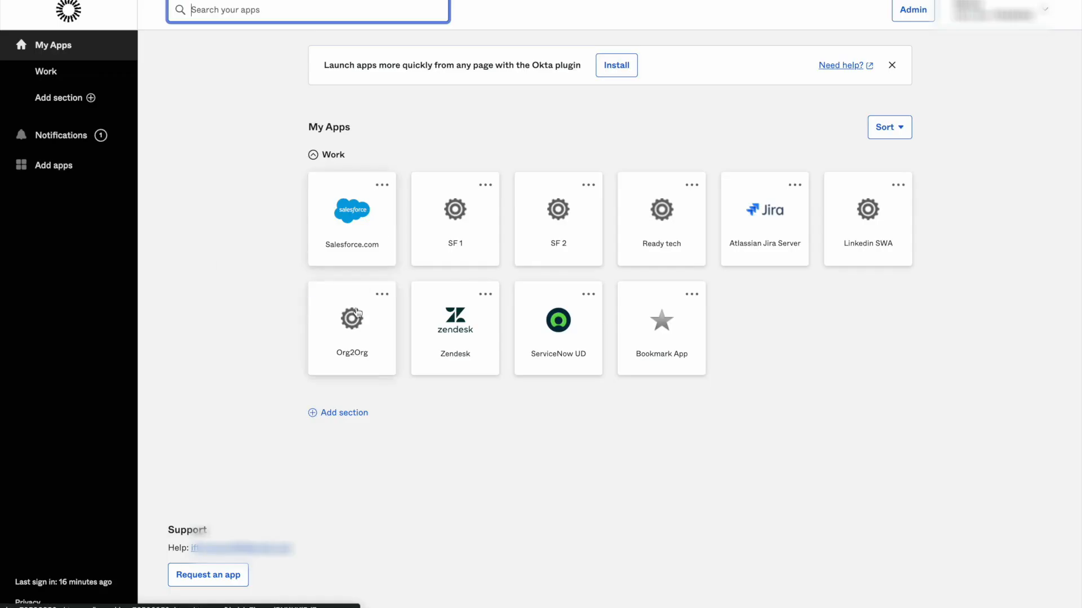
pyautogui.click(355, 345)
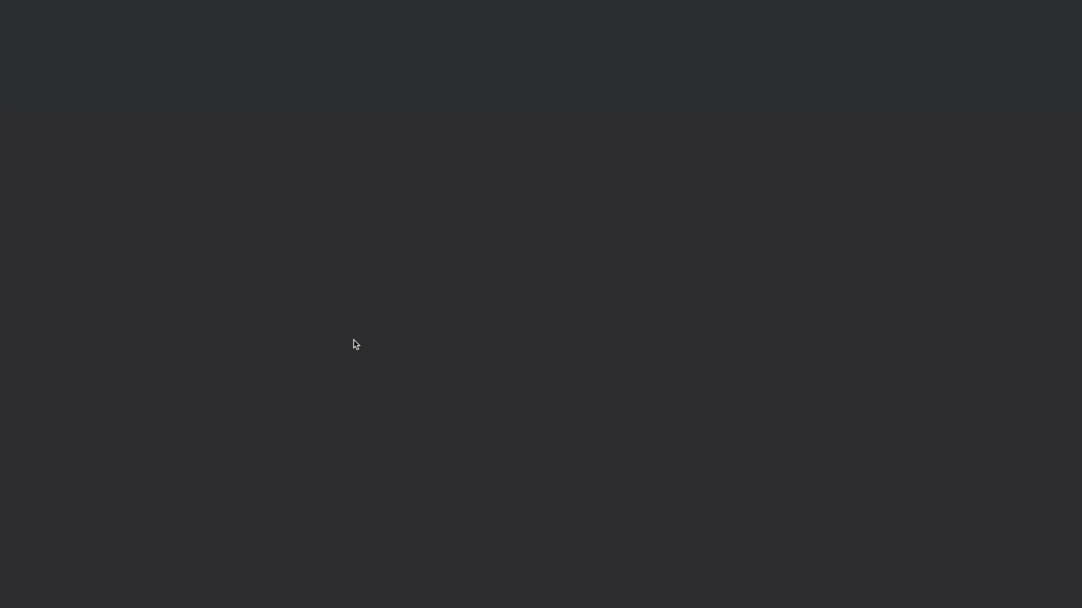